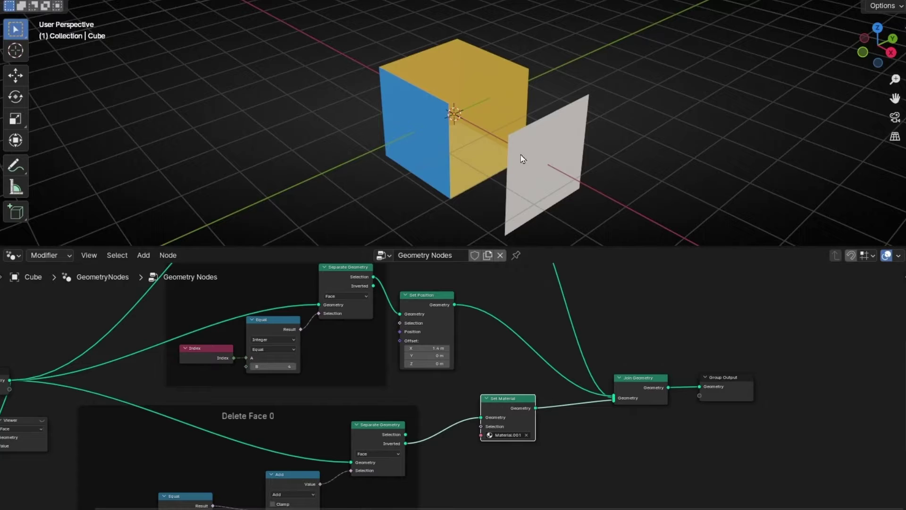
middle_click_drag(522, 158, 549, 163)
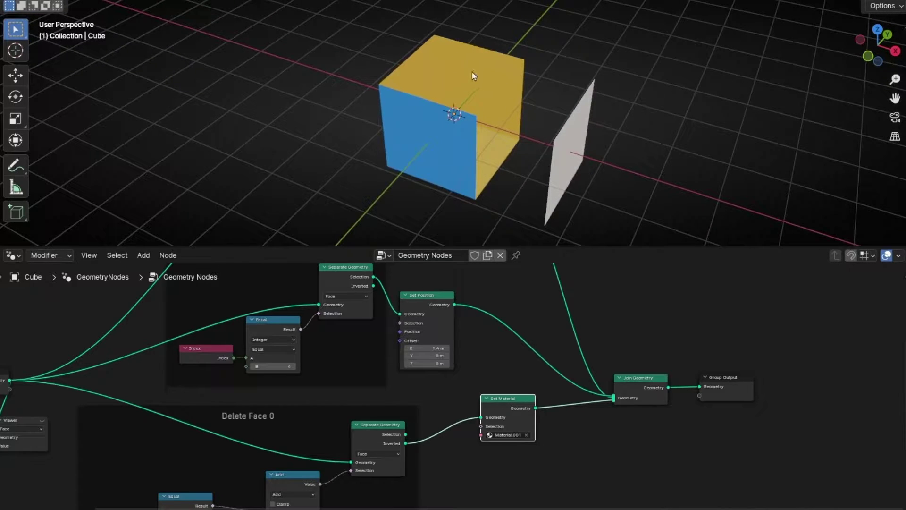
middle_click_drag(338, 362, 405, 439)
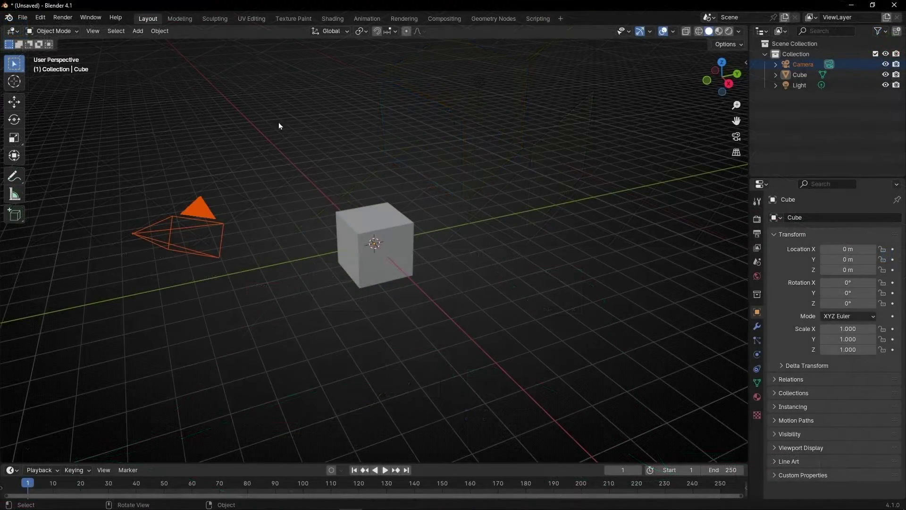
Delete the camera and light from the default scene and switch to the Geometry Nodes workspace.
key("Delete")
left_click(495, 19)
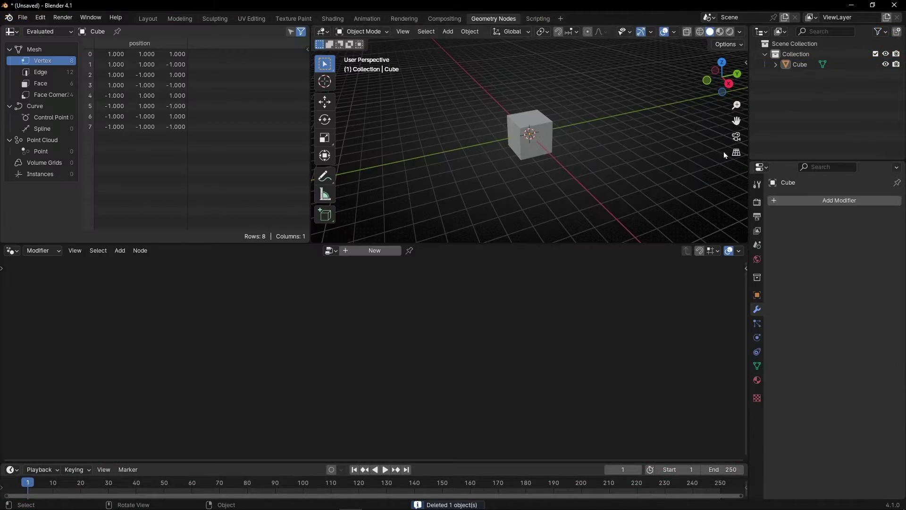
Enlarge the 3D viewport by shrinking the outliner and properties areas and closing the spreadsheet area.
left_click_drag(746, 148, 891, 148)
right_click(239, 30)
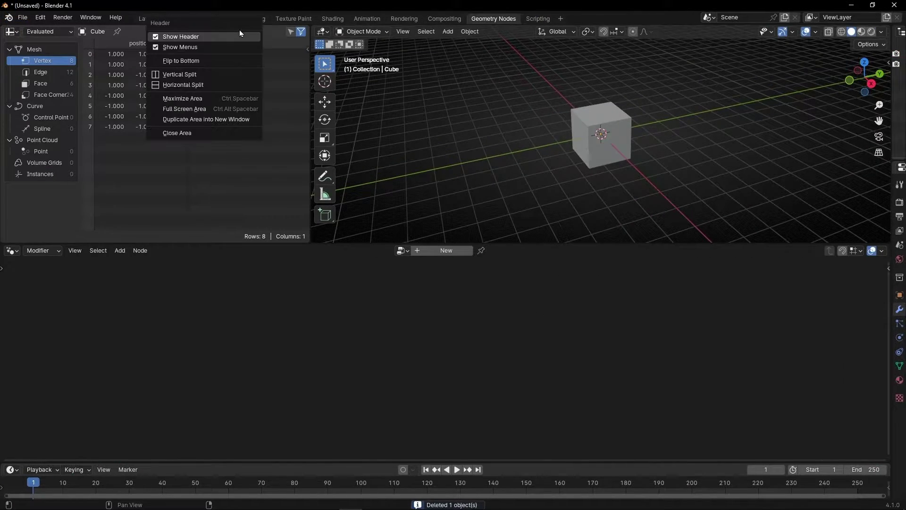
left_click(211, 132)
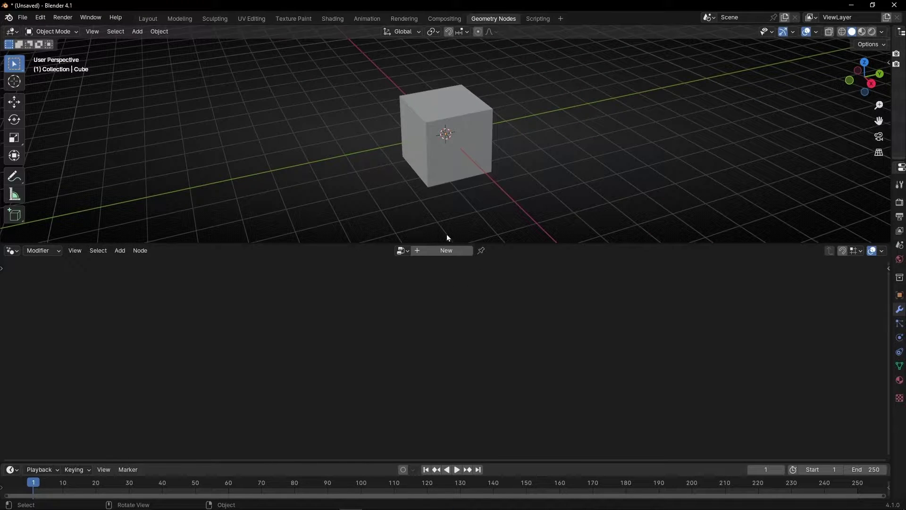
Create a new geometry node tree on the cube.
left_click(443, 250)
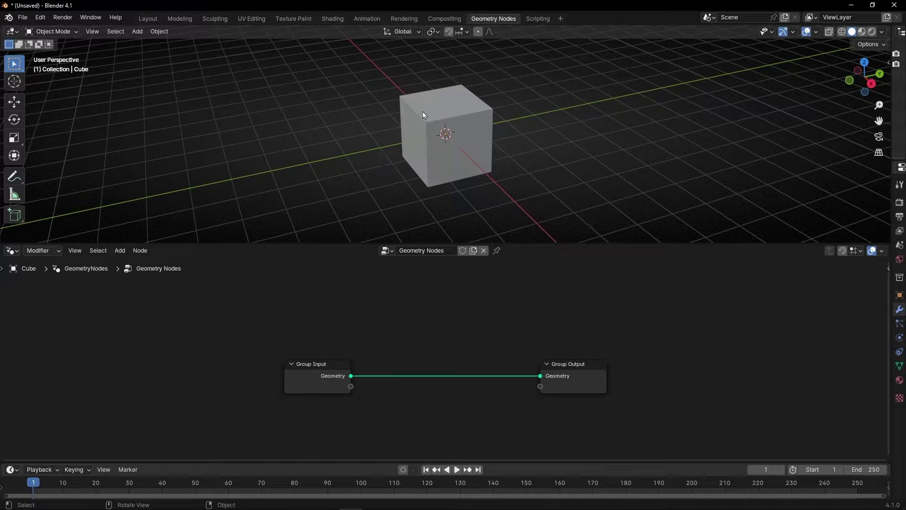
scroll(415, 354, "up", 3)
middle_click_drag(415, 360, 413, 339)
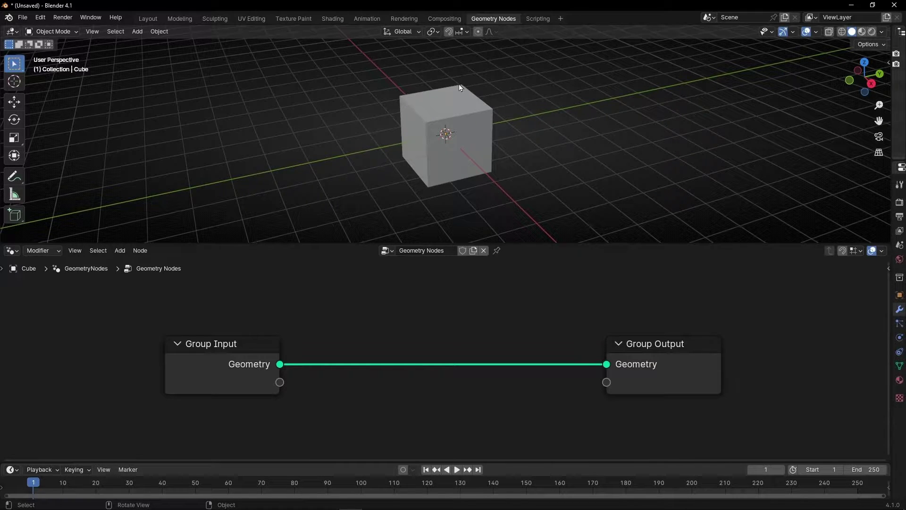
Attach a Viewer node to the Group Input's geometry and spread out the Group Input, Viewer and Group Output nodes.
left_click(262, 377)
mouse_move(233, 361)
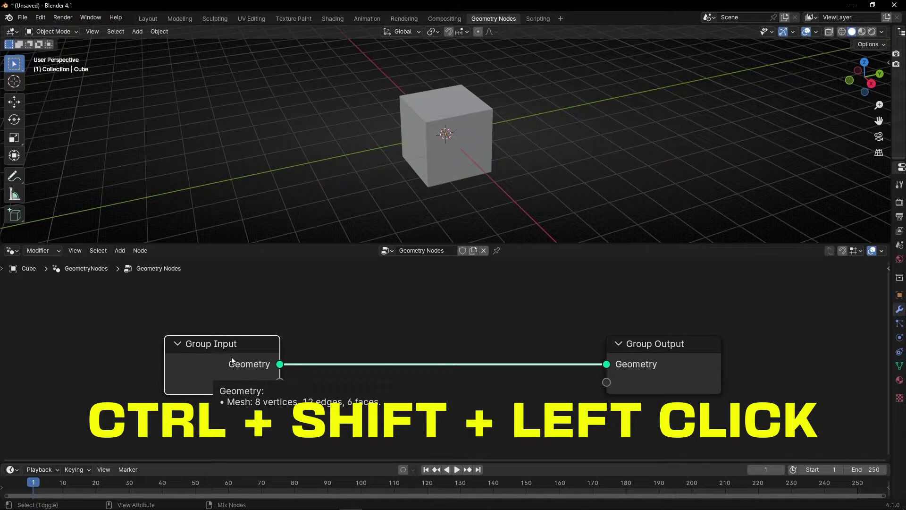
left_click(233, 361, "ctrl+shift")
left_click_drag(258, 344, 254, 303)
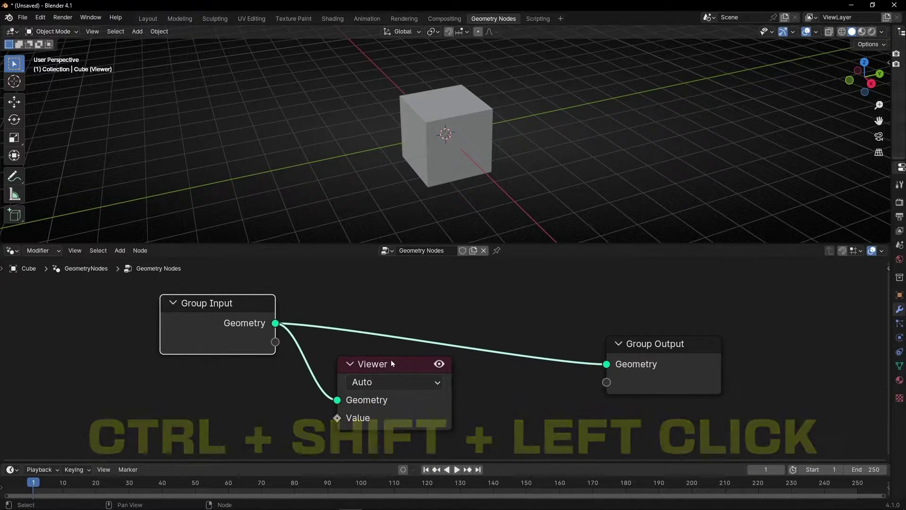
left_click_drag(393, 365, 405, 373)
left_click_drag(675, 372, 684, 355)
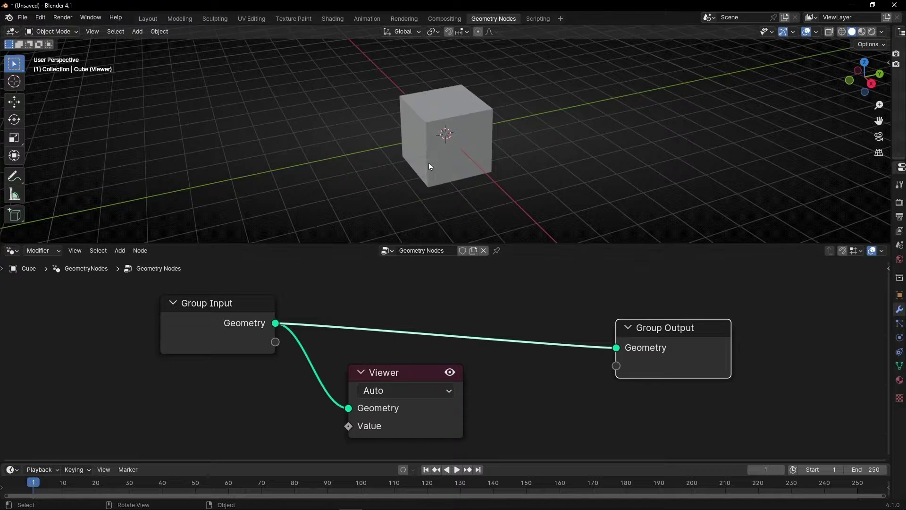
Add an Index node feeding the Viewer's Value input.
scroll(344, 389, "up", 2)
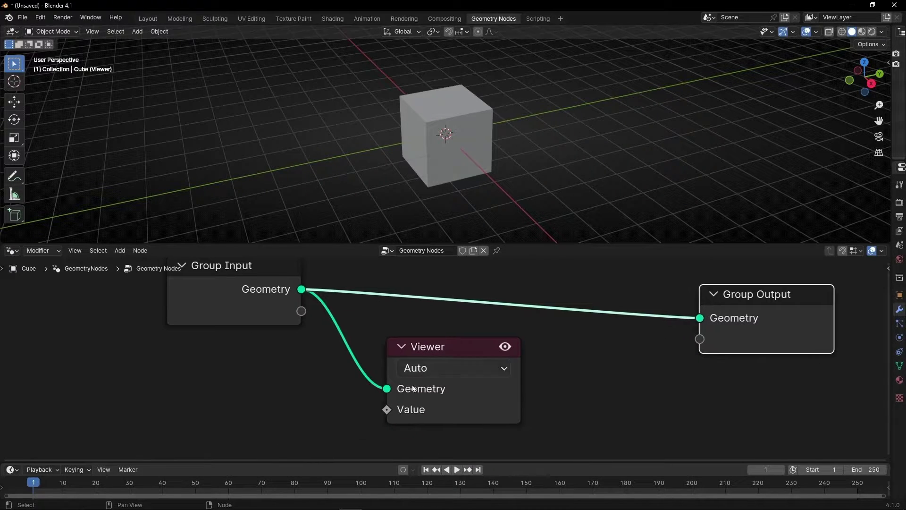
left_click_drag(388, 409, 272, 399)
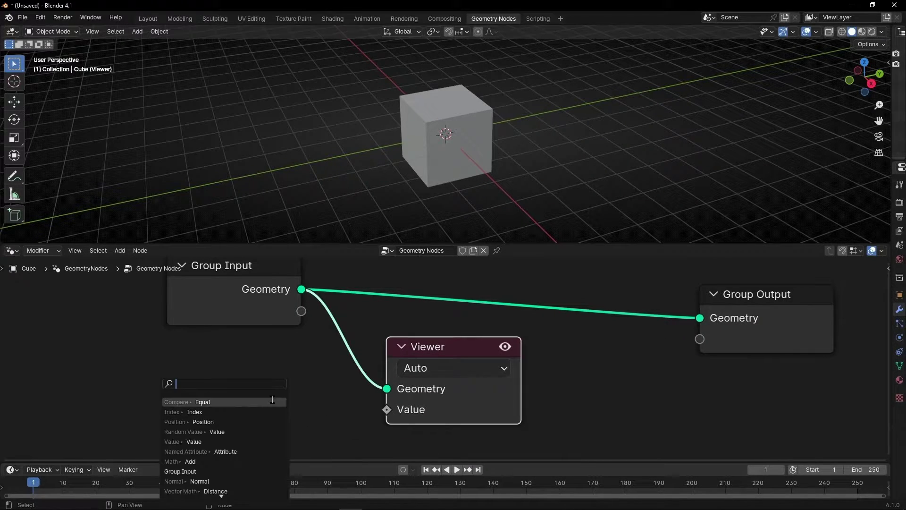
type("index")
key("Return")
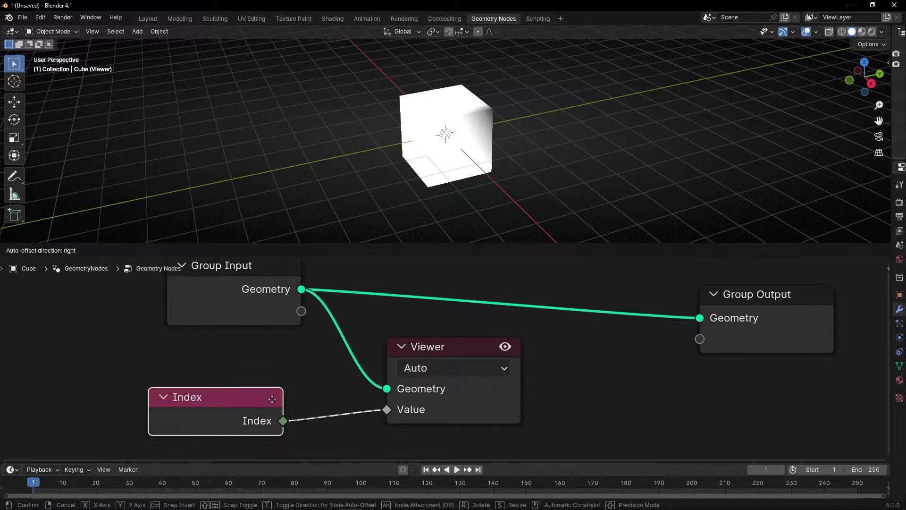
left_click(302, 375)
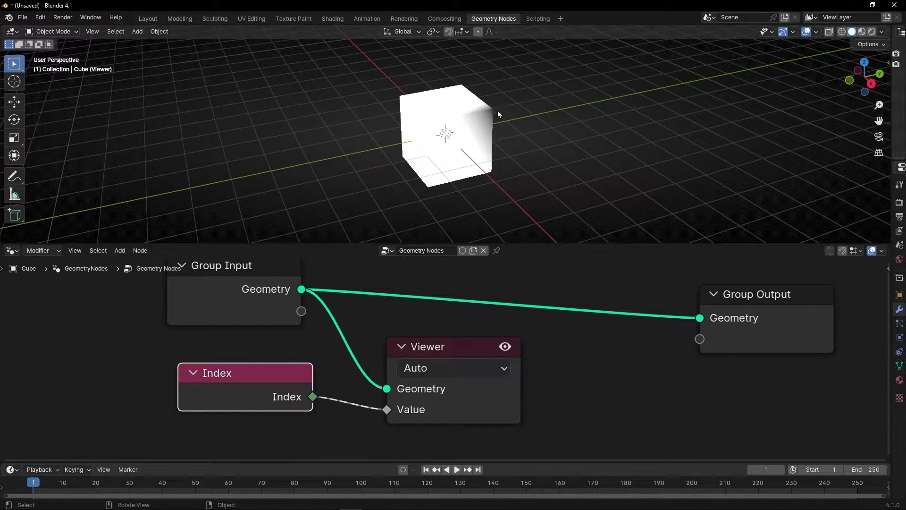
Turn on the Viewer Node attribute text overlay and turn off its color overlay in the 3D viewport.
left_click(817, 31)
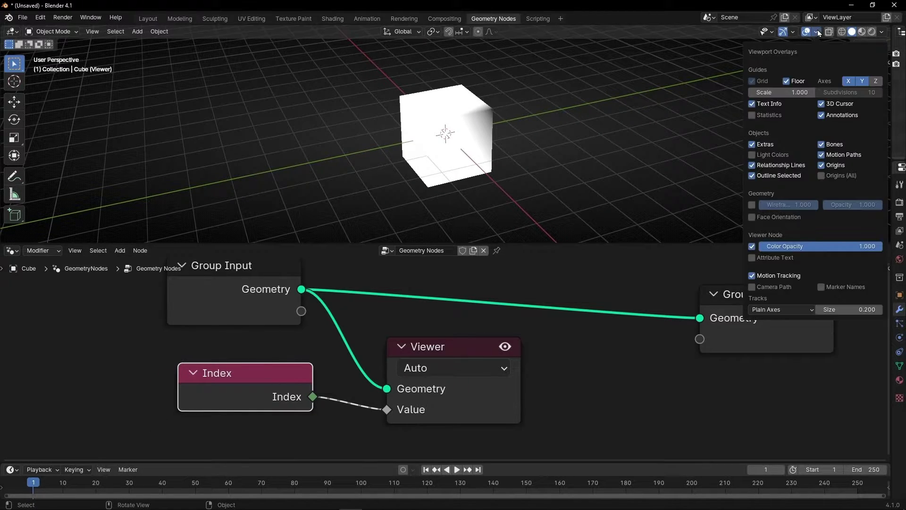
left_click(753, 257)
left_click(752, 247)
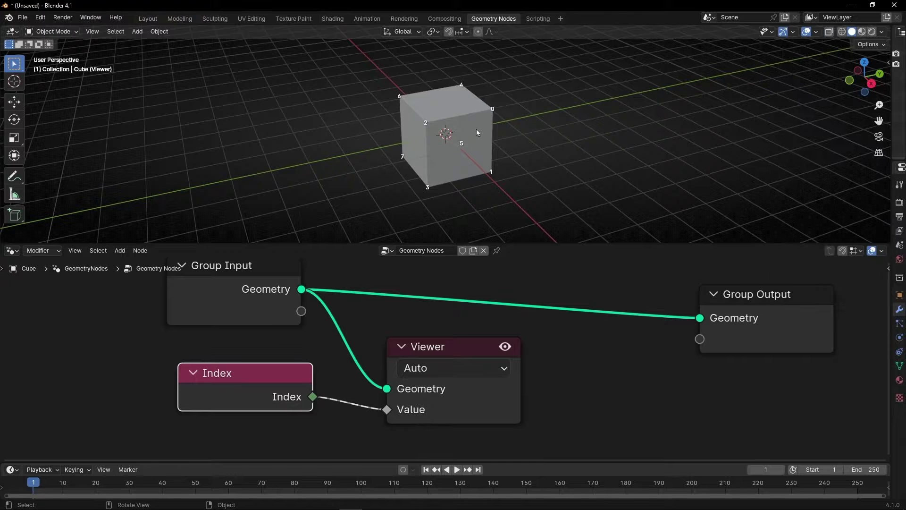
Set the Viewer node's domain to Face to show an index for each cube face.
scroll(472, 129, "up", 3)
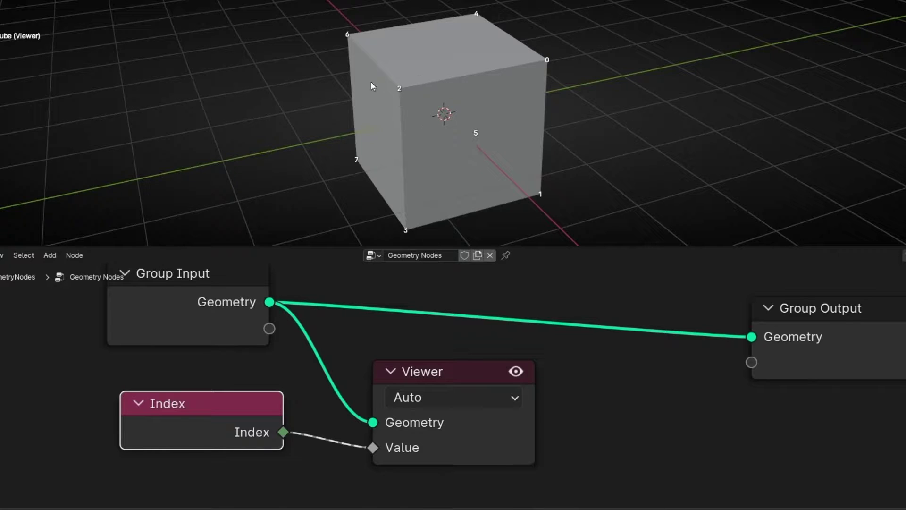
middle_click_drag(371, 82, 439, 142)
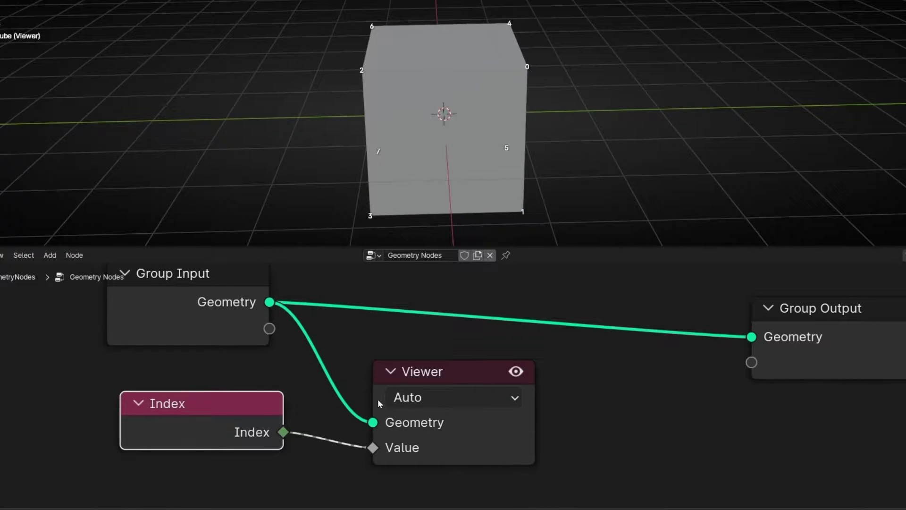
left_click(424, 399)
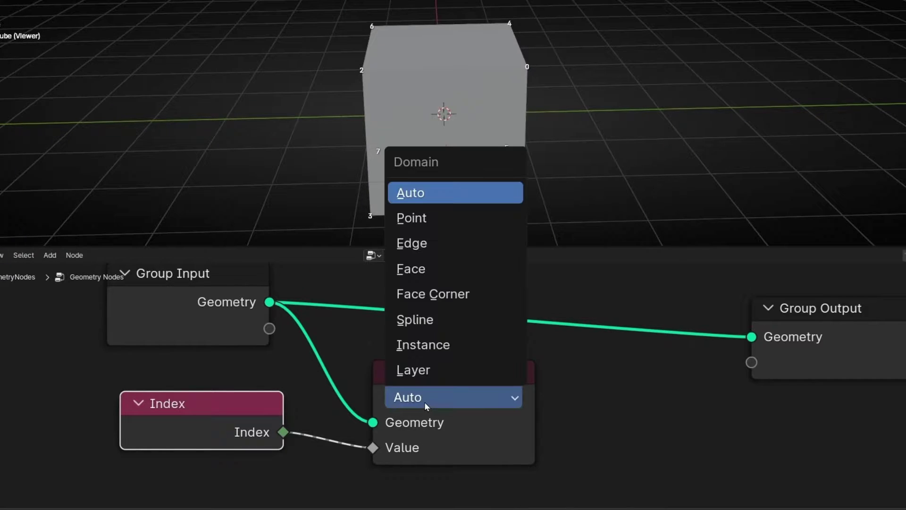
left_click(441, 264)
mouse_move(413, 158)
middle_mouse_down()
mouse_move(438, 146)
mouse_move(674, 143)
mouse_move(437, 157)
mouse_move(236, 143)
mouse_move(645, 149)
mouse_move(410, 159)
middle_mouse_up()
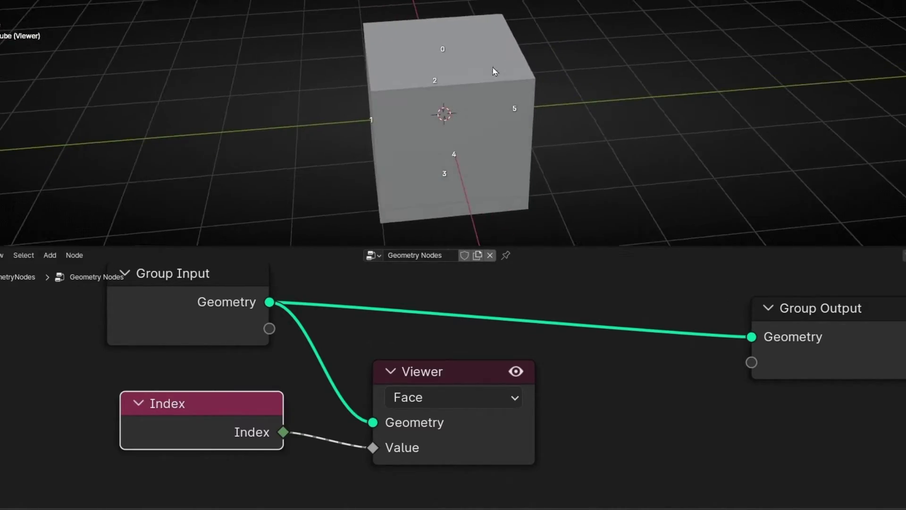
Move the Group Output farther away and insert a Separate Geometry node between Group Input and Group Output.
scroll(429, 352, "down", 1)
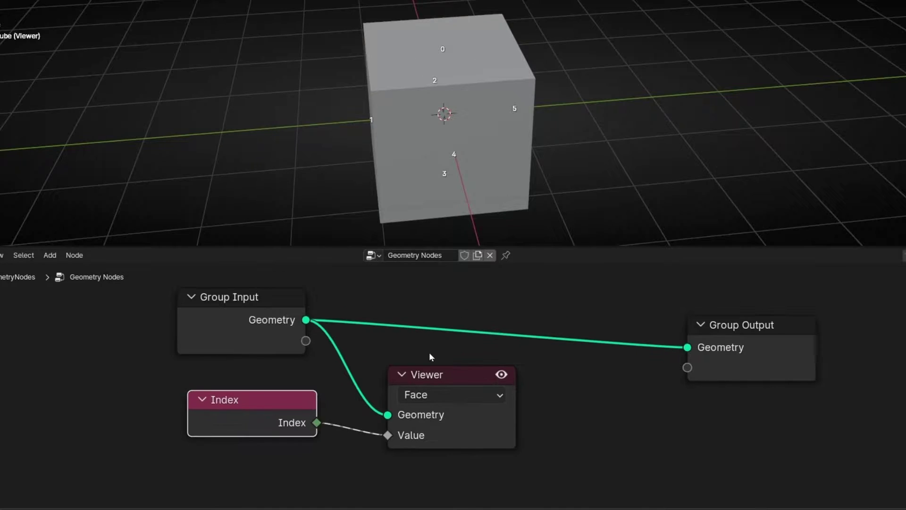
middle_click_drag(429, 352, 196, 394)
left_click(633, 389)
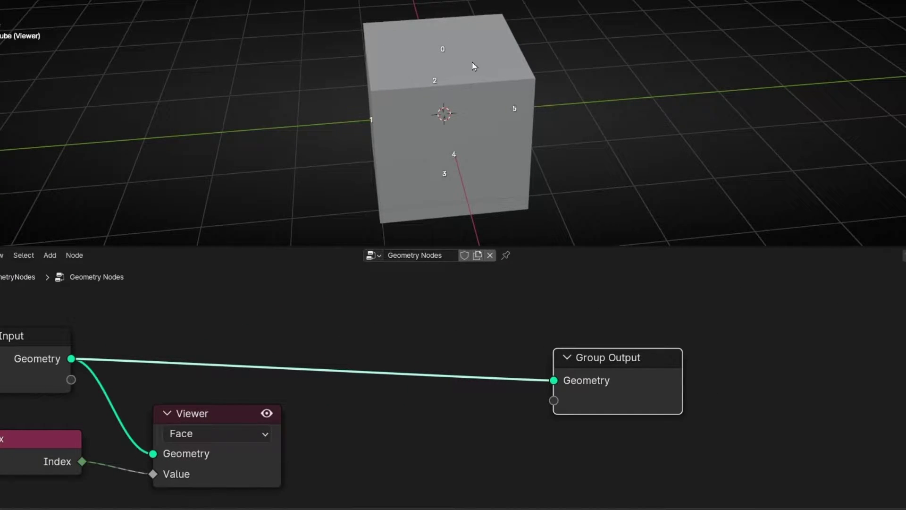
left_click_drag(609, 352, 705, 338)
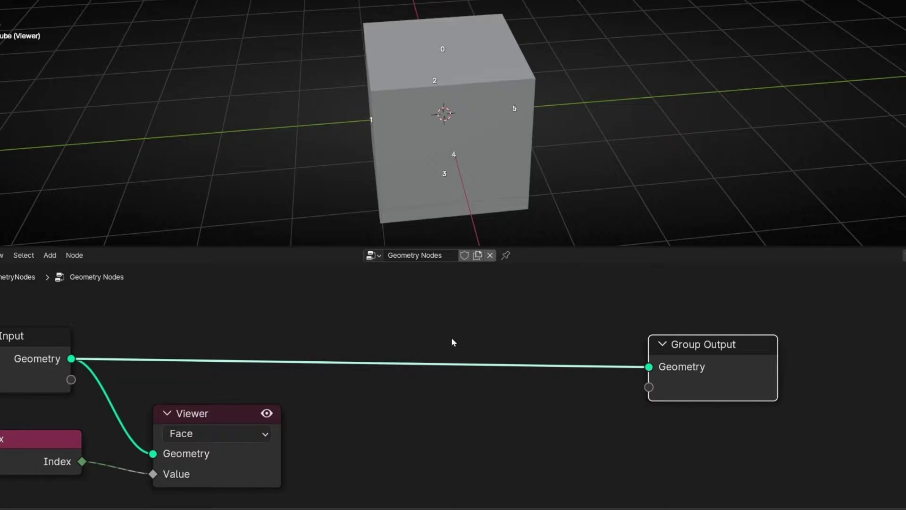
key("shift+a")
type("separa")
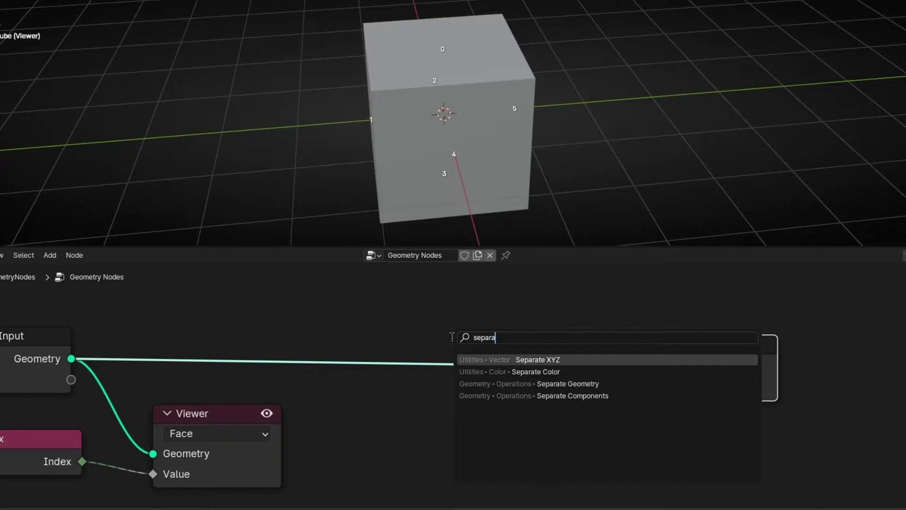
key("Down")
key("Down")
key("Return")
left_click(410, 329)
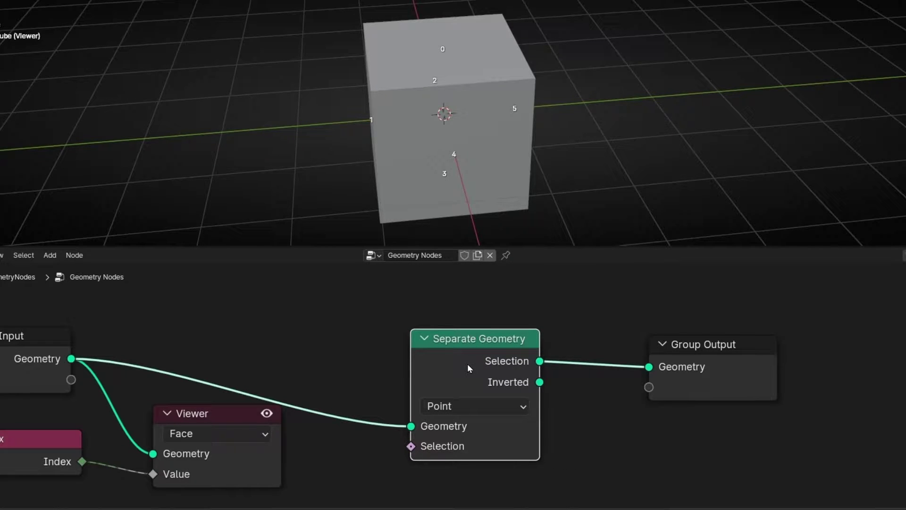
Set the Separate Geometry domain to Face and space that node and the Group Output farther from the Viewer.
left_click(467, 406)
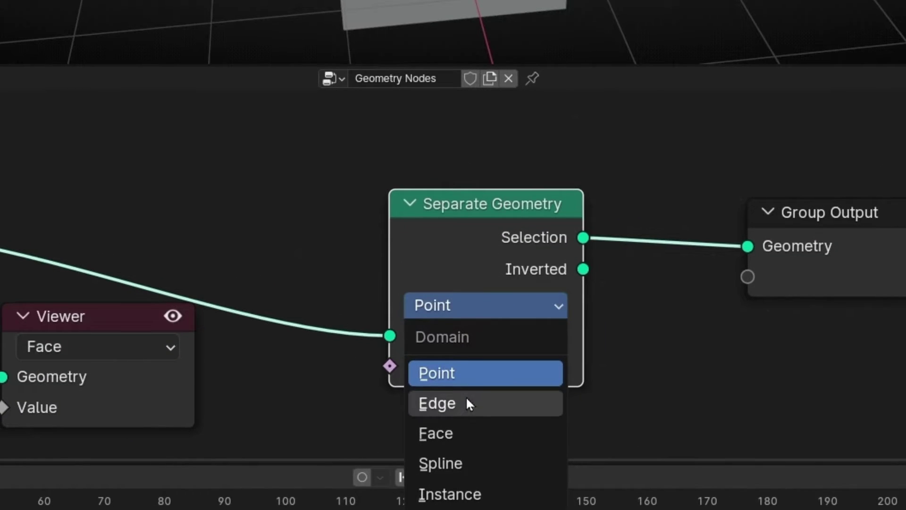
left_click(438, 308)
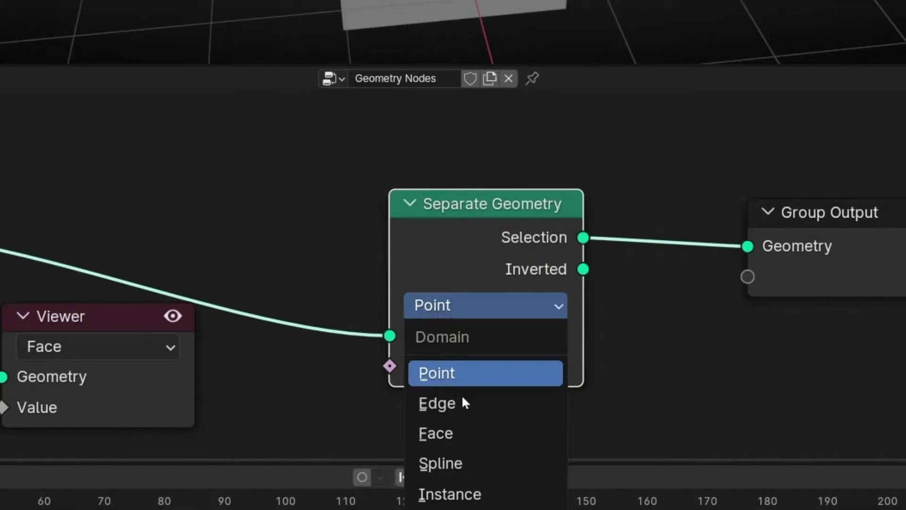
left_click(453, 430)
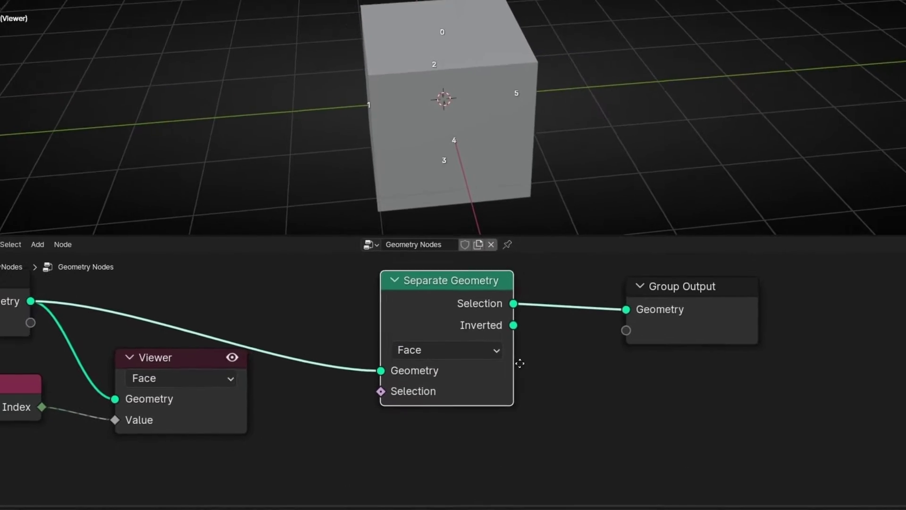
left_click_drag(776, 330, 905, 323)
left_click_drag(409, 322, 482, 316)
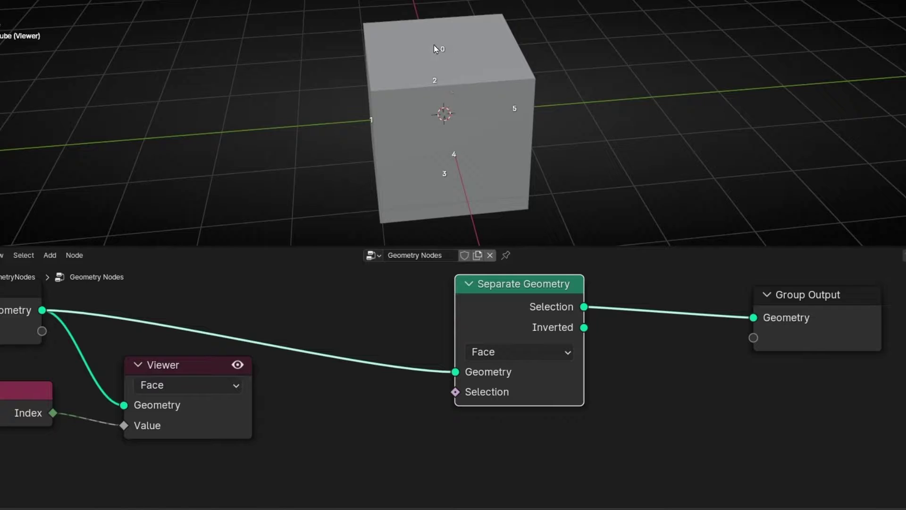
Add a Compare node set to Equal that drives the Separate Geometry's Selection input.
middle_click_drag(422, 73, 448, 80)
left_click_drag(455, 392, 376, 410)
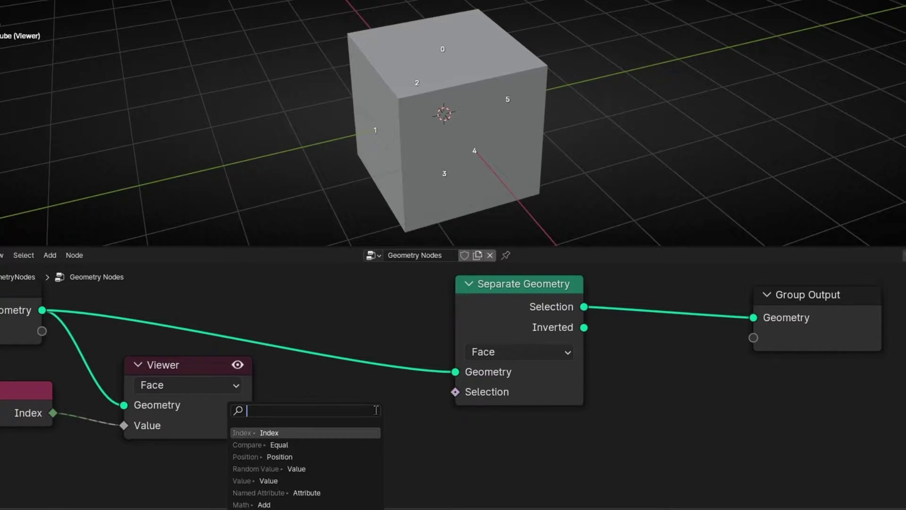
type("compa")
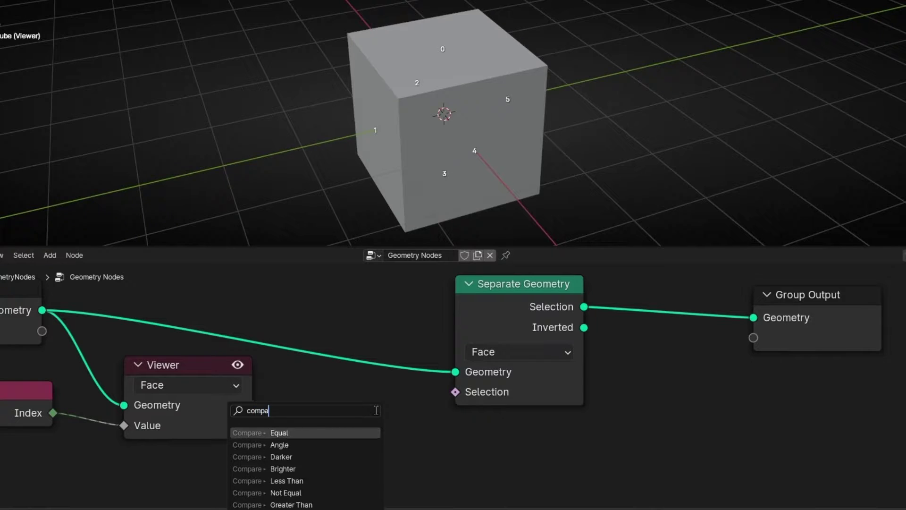
key("Return")
left_click(373, 425)
scroll(388, 414, "down", 2)
scroll(388, 411, "down", 2)
middle_click_drag(388, 411, 453, 402)
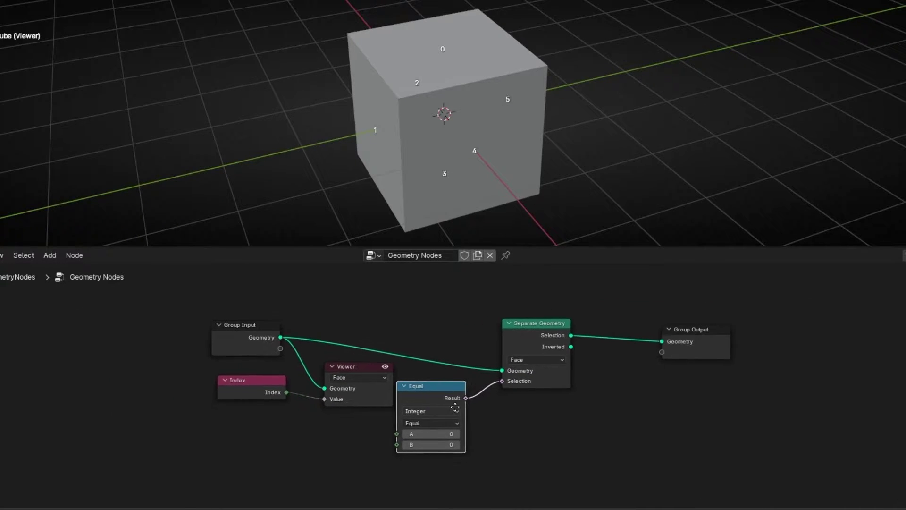
Add a second Index node connected to input A of the Equal node.
left_click_drag(400, 435, 336, 435)
type("index")
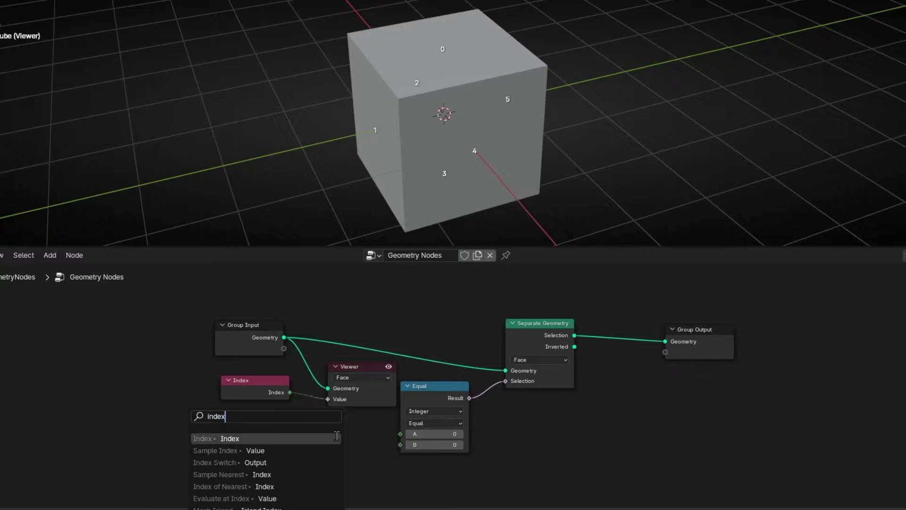
key("Return")
left_click(336, 435)
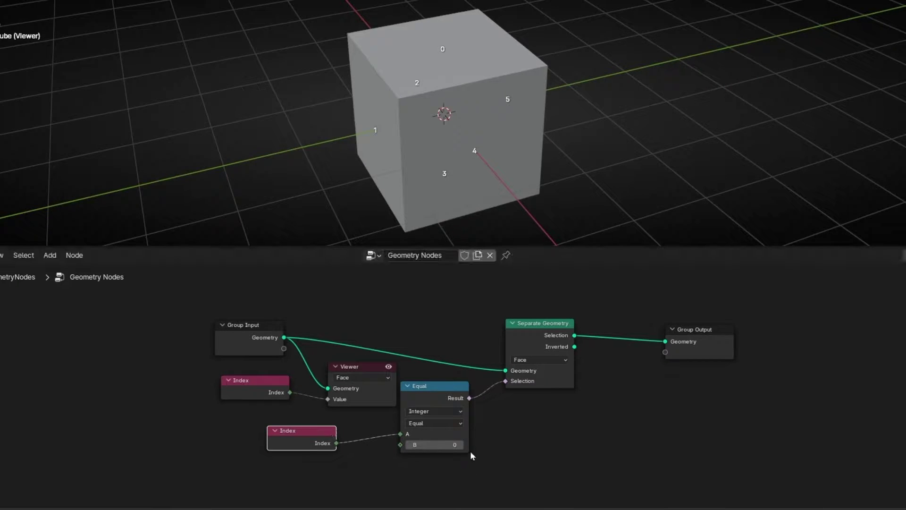
scroll(437, 447, "up", 5)
middle_click_drag(431, 429, 401, 354)
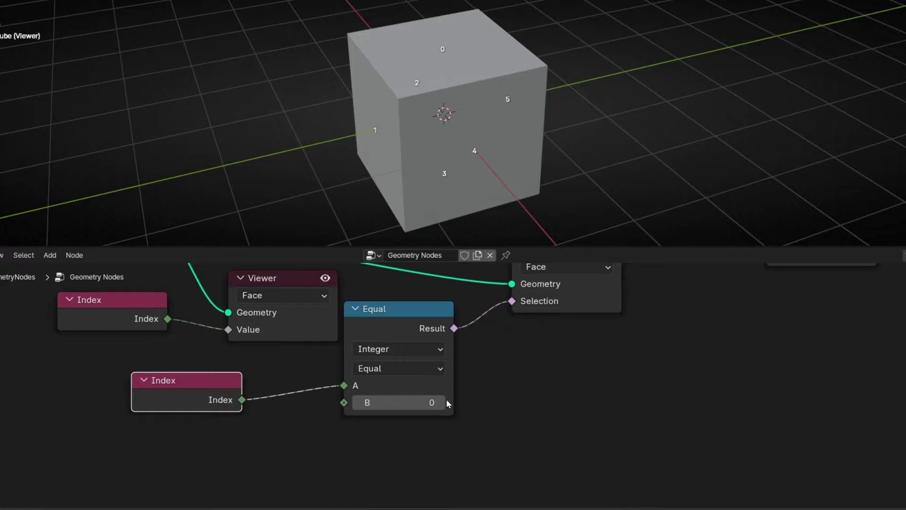
Step the Equal node's B value up to 3 and back down to 0.
left_click(443, 400)
left_click(443, 400)
left_click(443, 400)
left_click(358, 402)
left_click(358, 402)
left_click(443, 402)
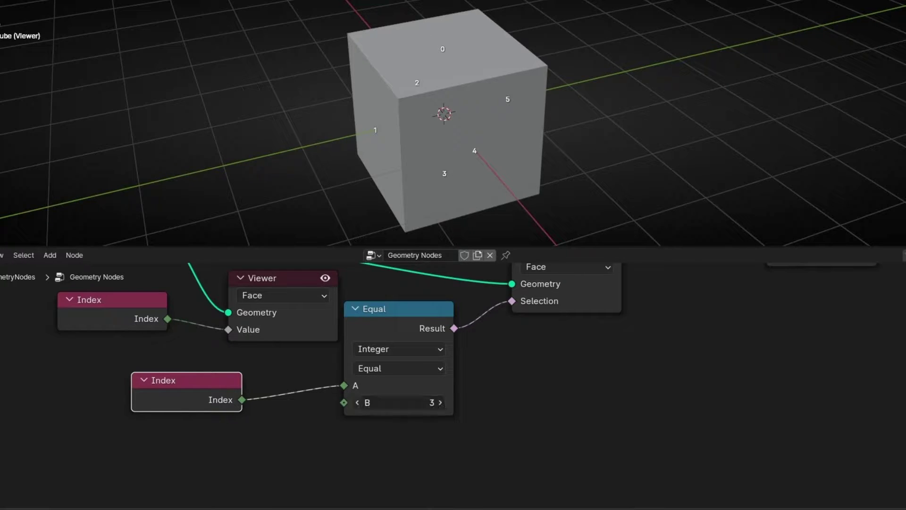
left_click(358, 403)
left_click(358, 402)
left_click(358, 402)
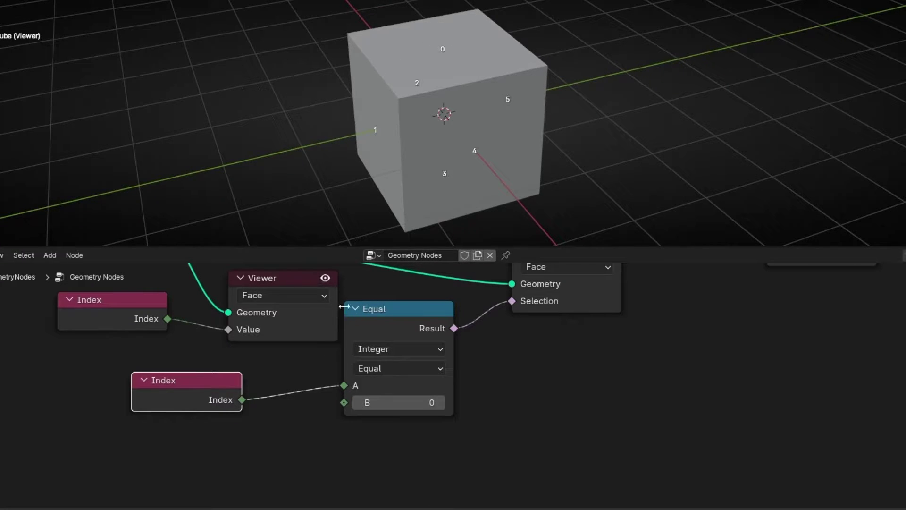
Deactivate the Viewer node so the viewport displays the Group Output geometry.
key("Home")
left_click(332, 328)
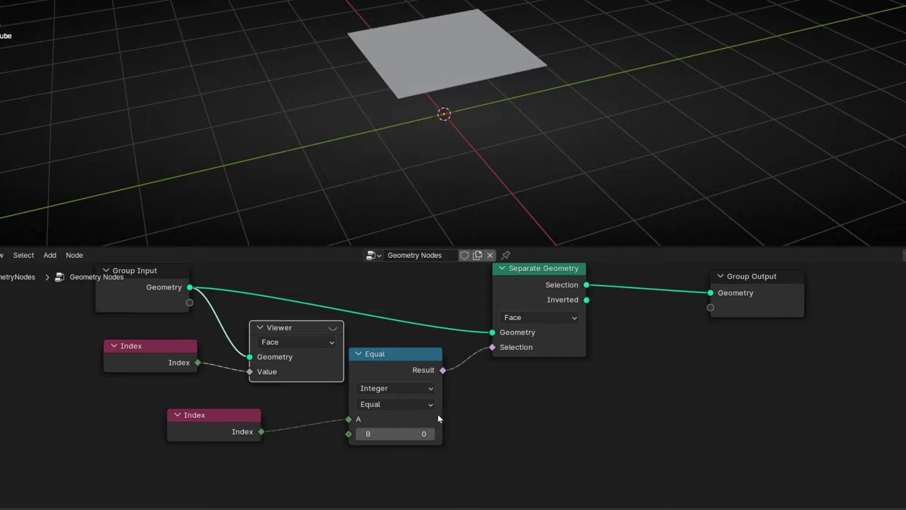
left_click(334, 327)
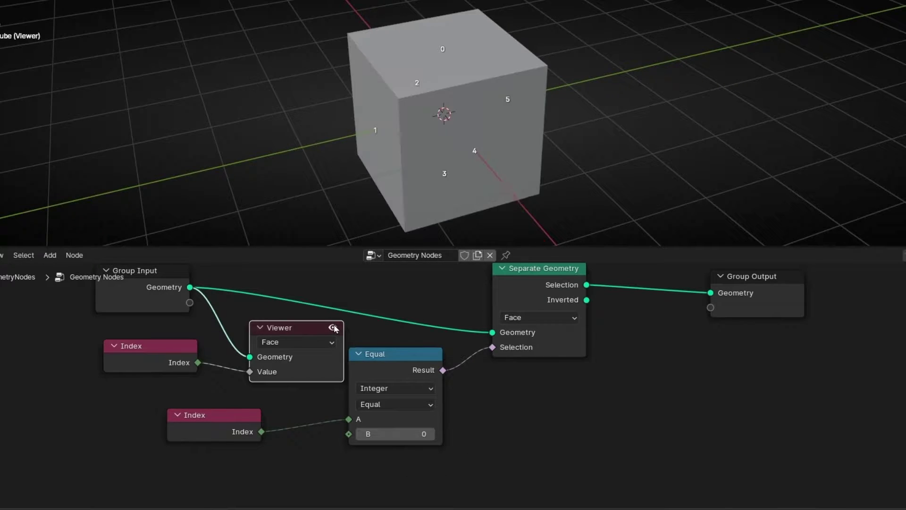
left_click(333, 327)
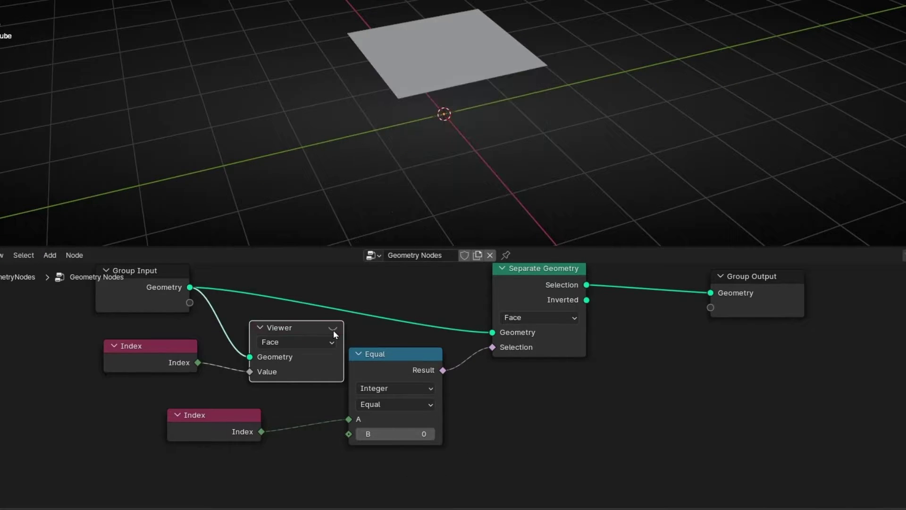
Step the Equal node's B value up to 4 and inspect the isolated face from another angle.
left_click(431, 434)
left_click(431, 434)
left_click(431, 434)
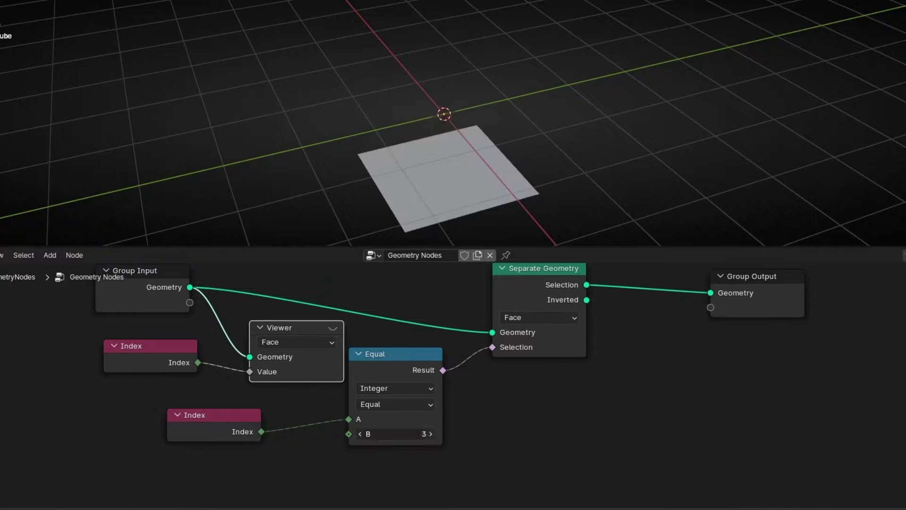
left_click(431, 434)
middle_click_drag(521, 198, 540, 197)
middle_click_drag(589, 353, 437, 415)
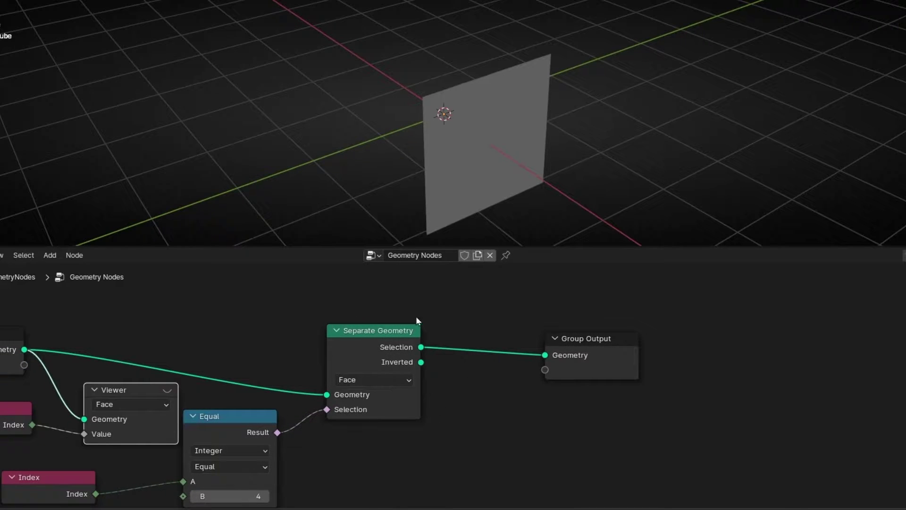
key("Home")
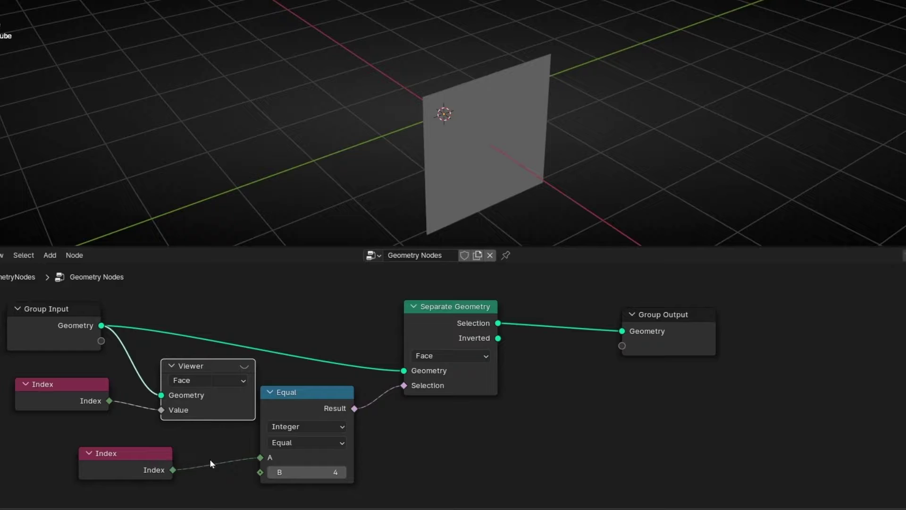
Move the Group Output farther from Separate Geometry and set the Equal node's B value to 0.
middle_click_drag(496, 152, 523, 152)
middle_click_drag(546, 334, 425, 376)
left_click_drag(552, 365, 676, 362)
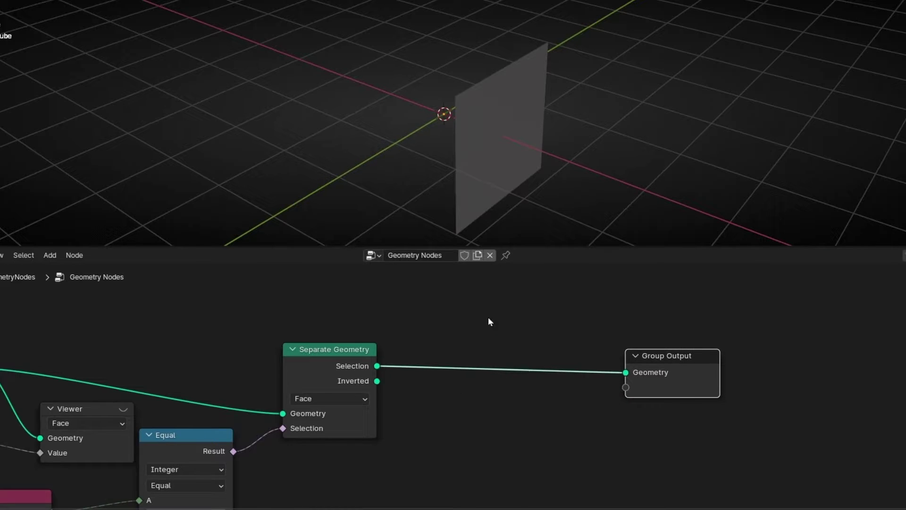
middle_click_drag(279, 461, 384, 386)
left_click(303, 436)
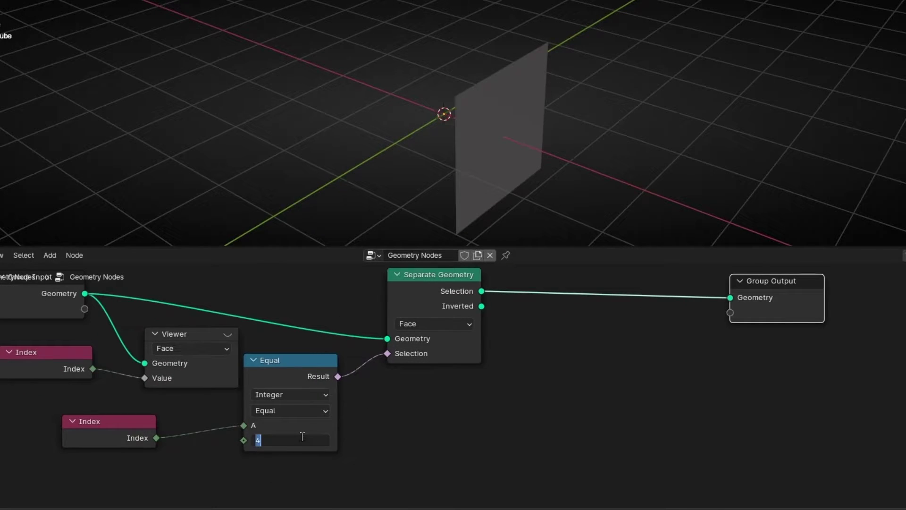
key("Return")
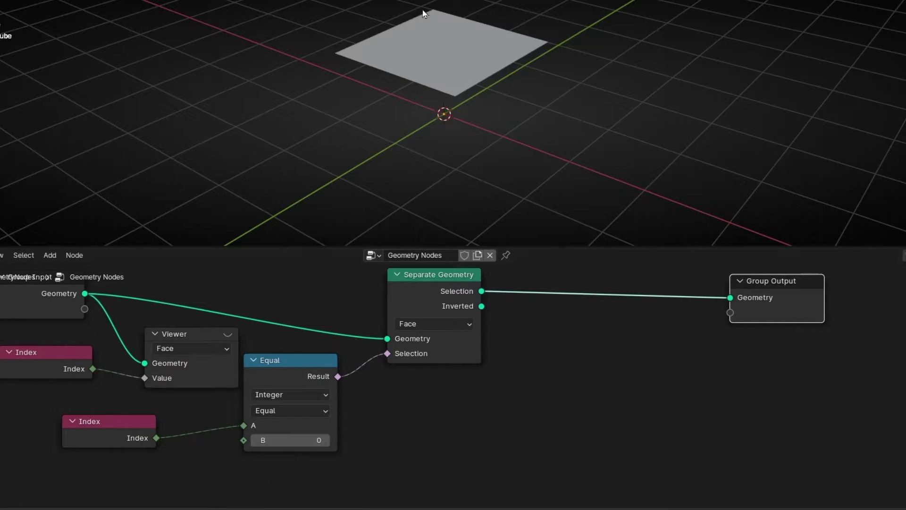
Cut the Selection link to the Group Output and connect Separate Geometry's Inverted output to it instead.
middle_click_drag(525, 315, 421, 407)
scroll(514, 320, "up", 5)
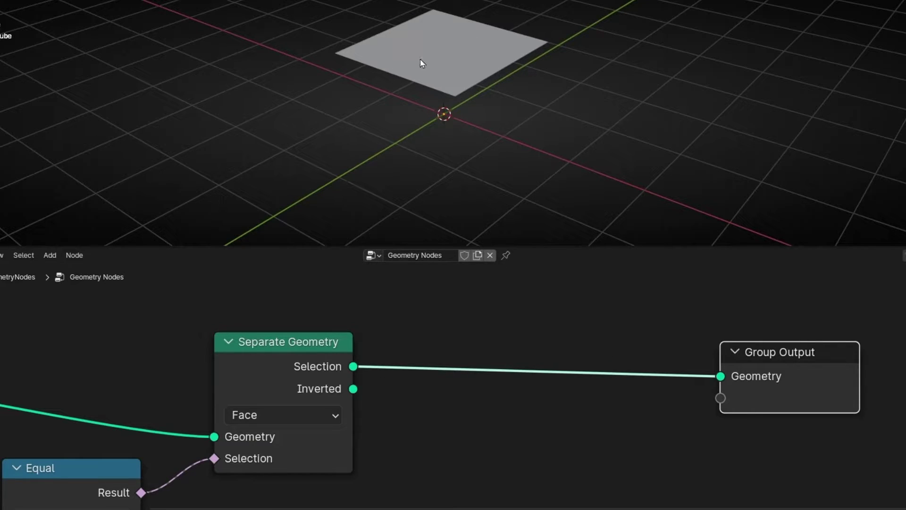
right_click_drag(491, 323, 463, 414, "ctrl")
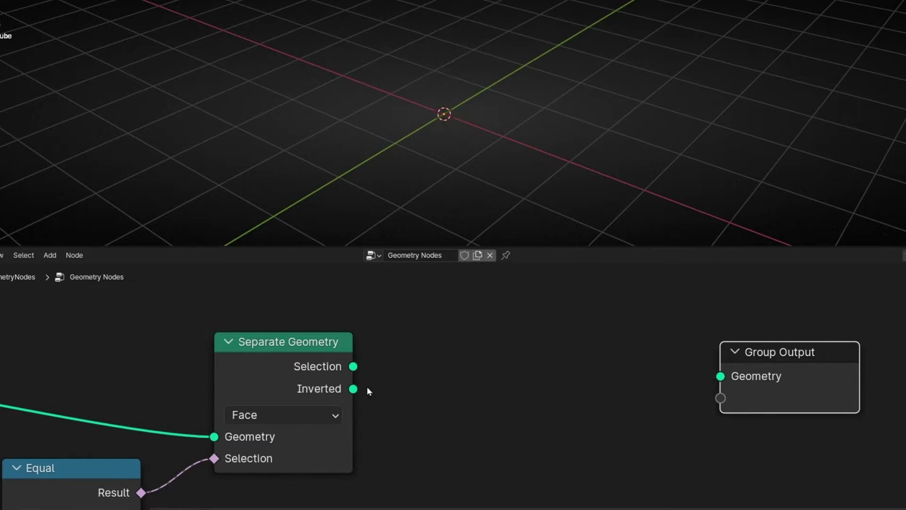
left_click_drag(353, 389, 720, 376)
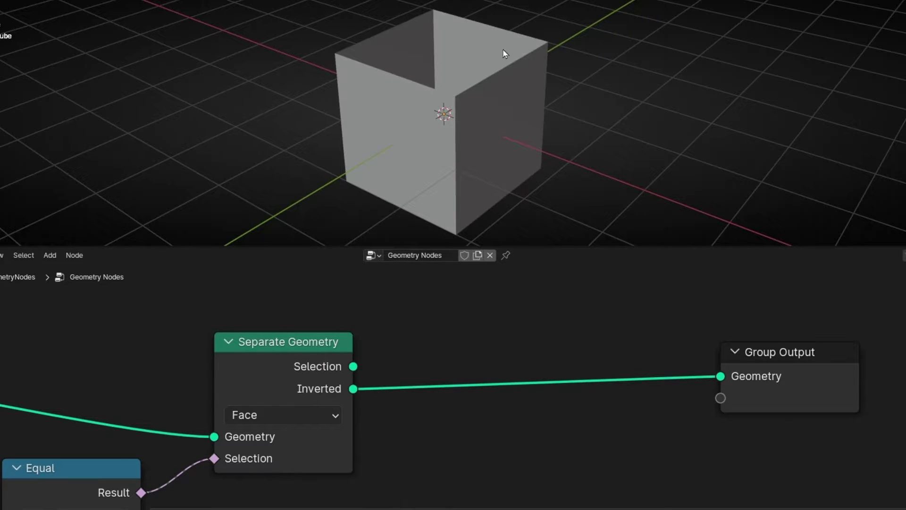
Spread the nodes apart, moving the comparison and Separate Geometry nodes away from the Viewer and its Index node.
middle_click_drag(415, 402, 587, 302)
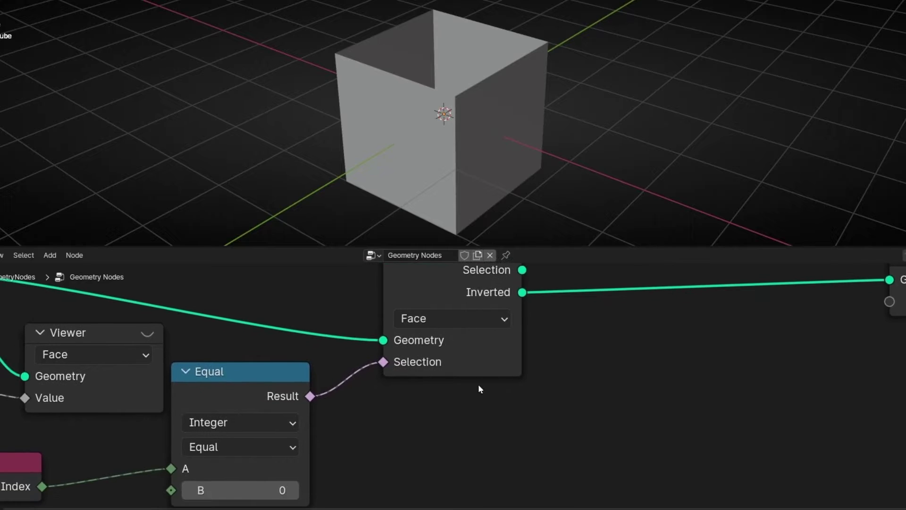
scroll(444, 397, "down", 2)
middle_click_drag(515, 154, 503, 123)
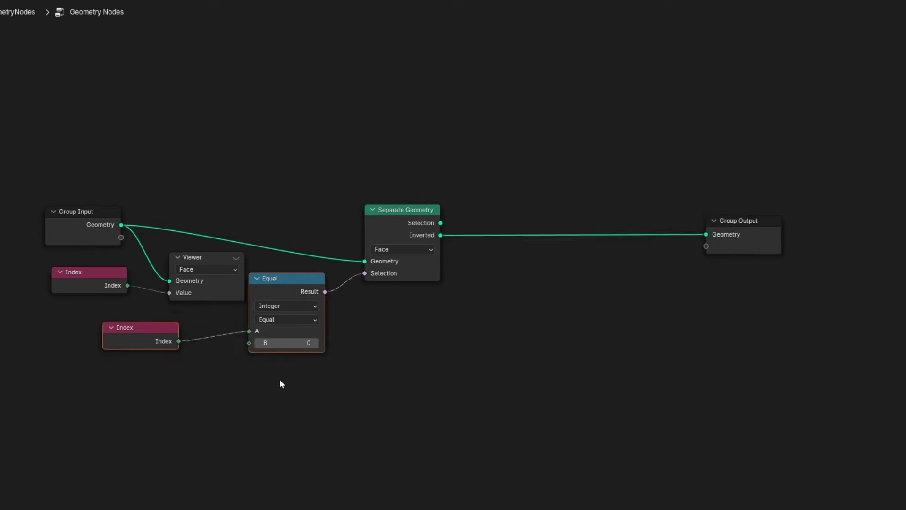
left_click_drag(288, 279, 365, 297)
left_click_drag(397, 209, 433, 210)
left_click_drag(90, 272, 25, 291)
left_click_drag(176, 308, 115, 328)
Join the second Index, Equal and Separate Geometry nodes in a frame labelled "Delete Face 0".
left_click_drag(199, 167, 462, 394)
key("ctrl+j")
key("F2")
type("Delete Face 0")
key("Return")
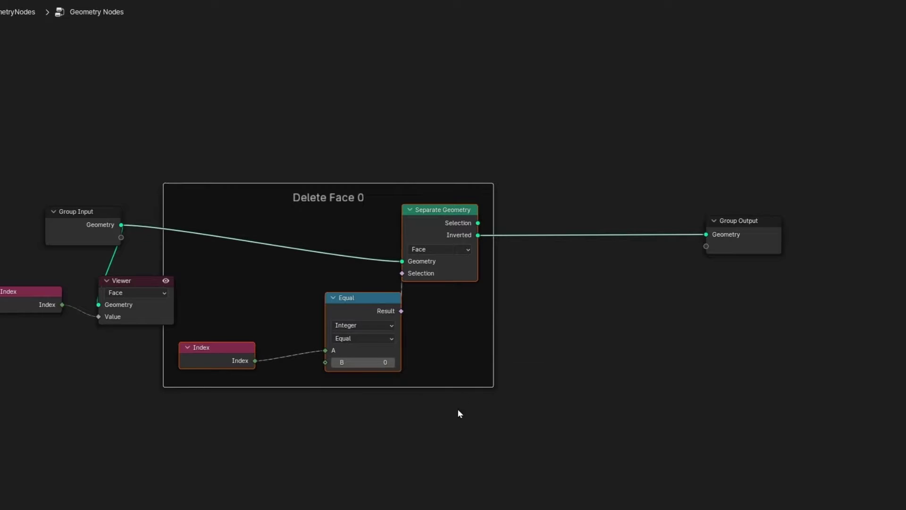
key("ctrl+alt+space")
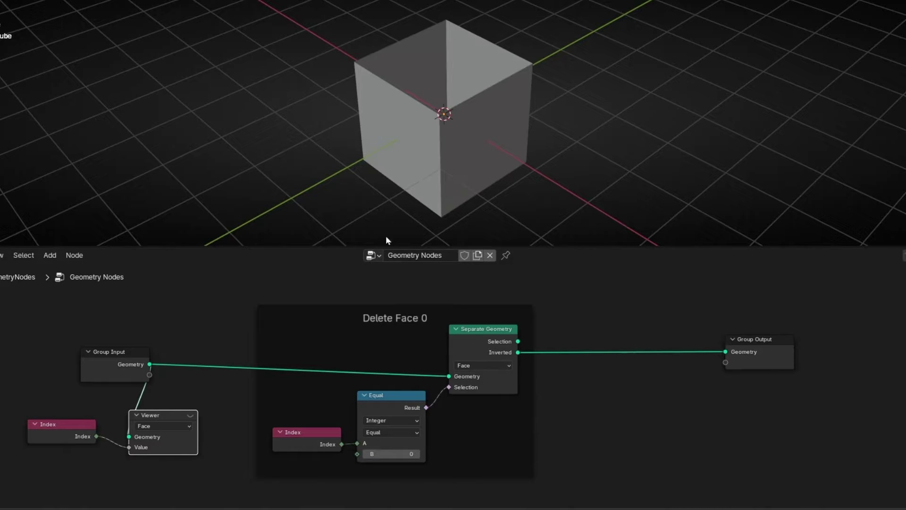
Activate the Viewer to check the cube's face indices, and deactivate it again.
left_click(486, 367)
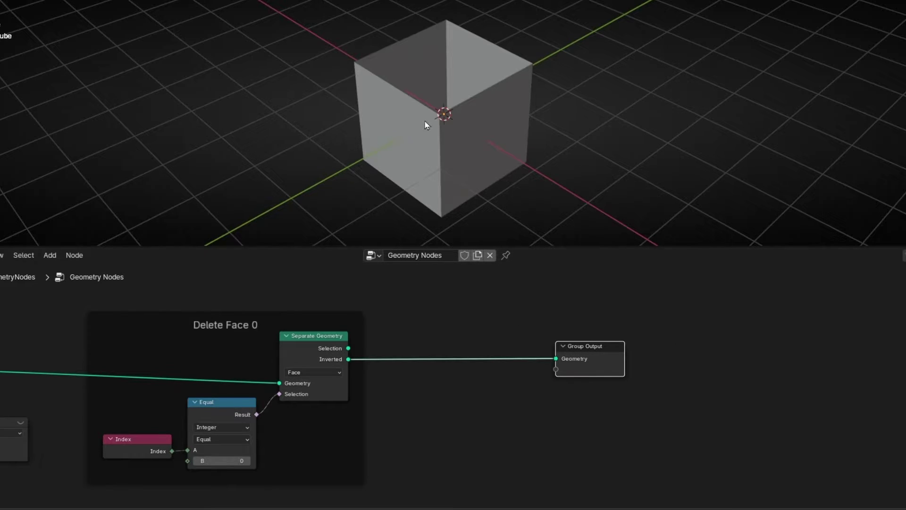
middle_click_drag(493, 136, 511, 142)
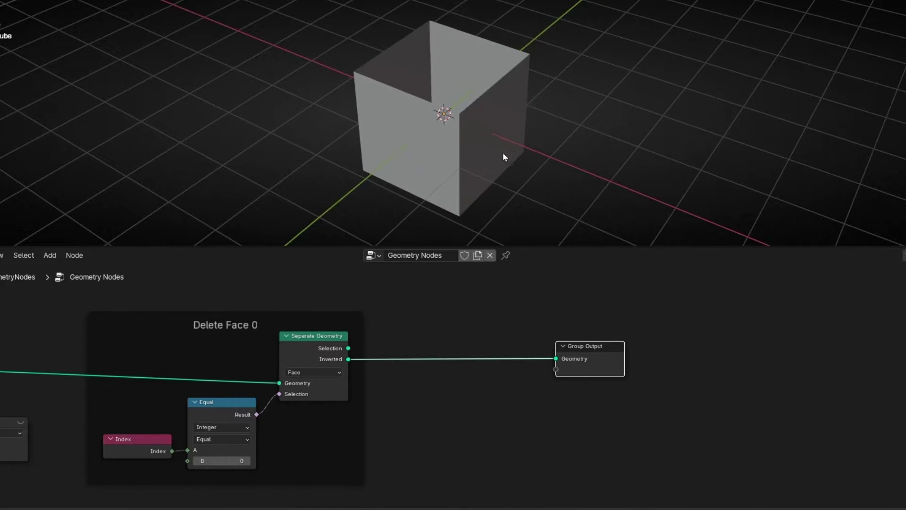
left_click(23, 424, "ctrl+shift")
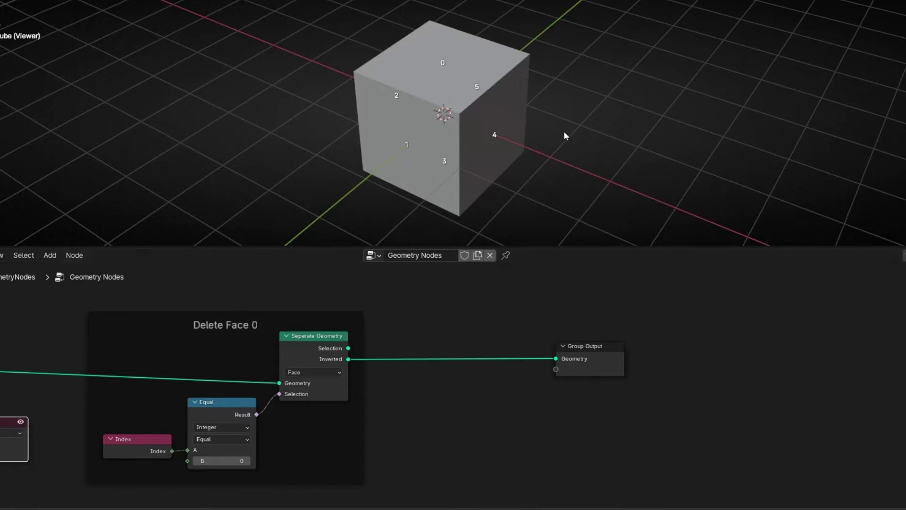
left_click(21, 422)
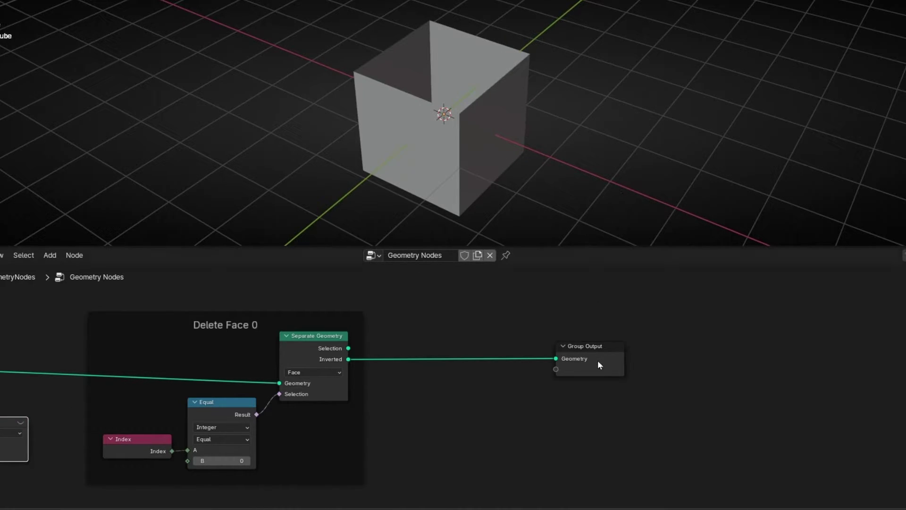
Move the Group Output farther away and insert a Join Geometry node on the link before it.
left_click_drag(598, 361, 694, 362)
middle_click_drag(310, 305, 391, 338)
key("shift+a")
type("join")
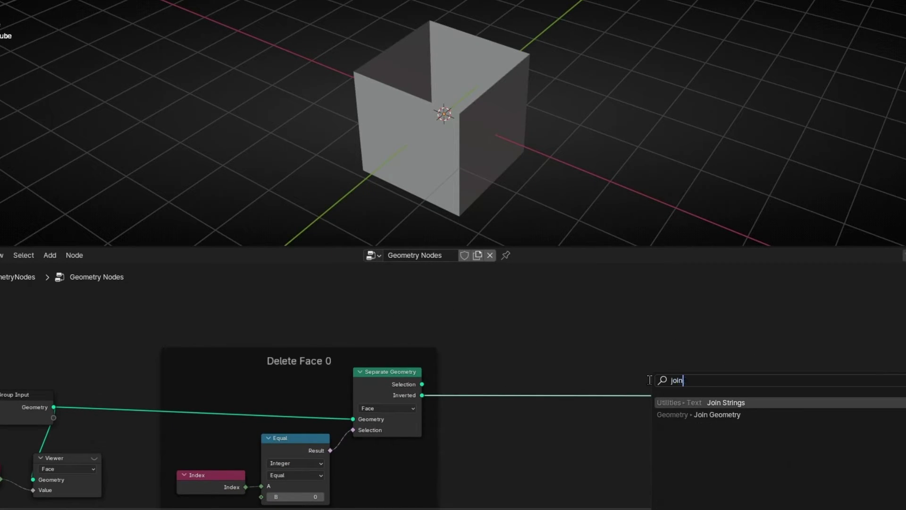
key("Down")
key("Return")
left_click(619, 380)
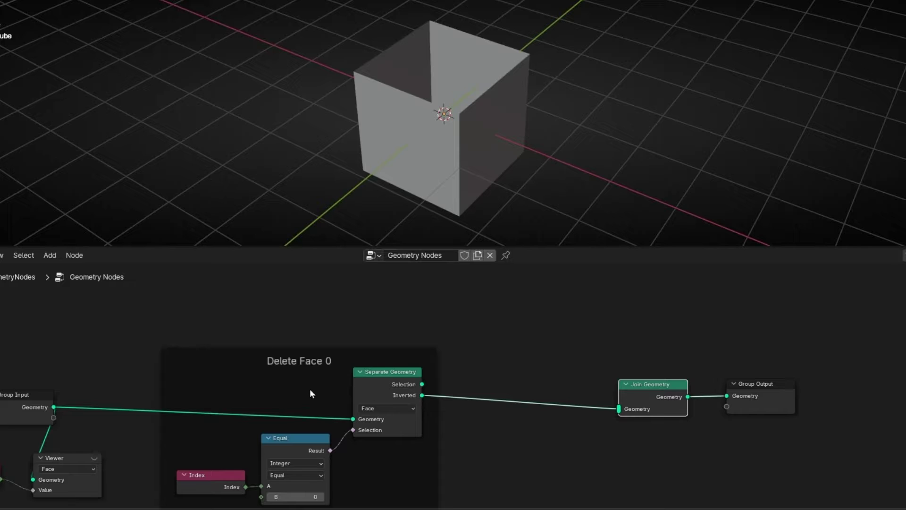
Duplicate the whole Delete Face 0 frame with its nodes and place the copy above the original.
left_click_drag(151, 338, 428, 500)
scroll(428, 500, "down", 1)
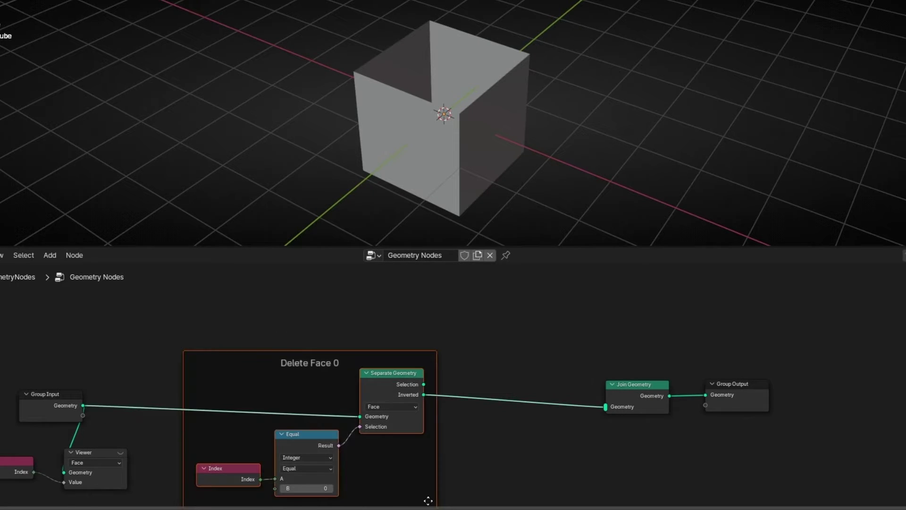
key("shift+d")
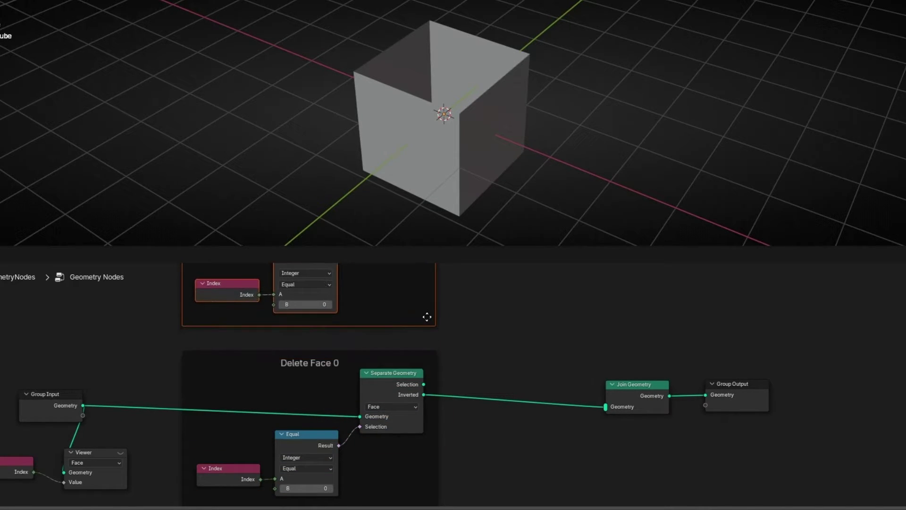
left_click(426, 317)
scroll(383, 354, "down", 3)
middle_click_drag(382, 354, 382, 399)
left_click(227, 391)
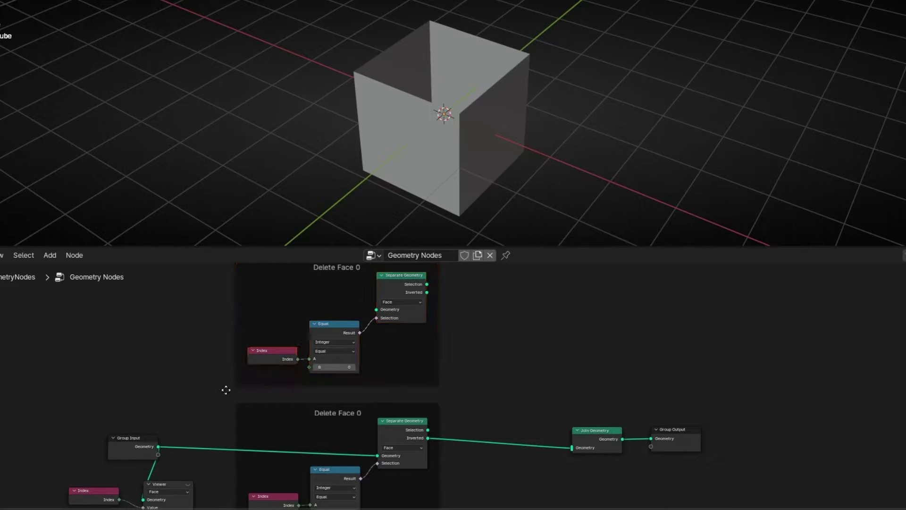
Wire the Group Input through the duplicate Separate Geometry's Selection output into Join Geometry, and cut the original's Inverted link.
left_click_drag(157, 447, 368, 309)
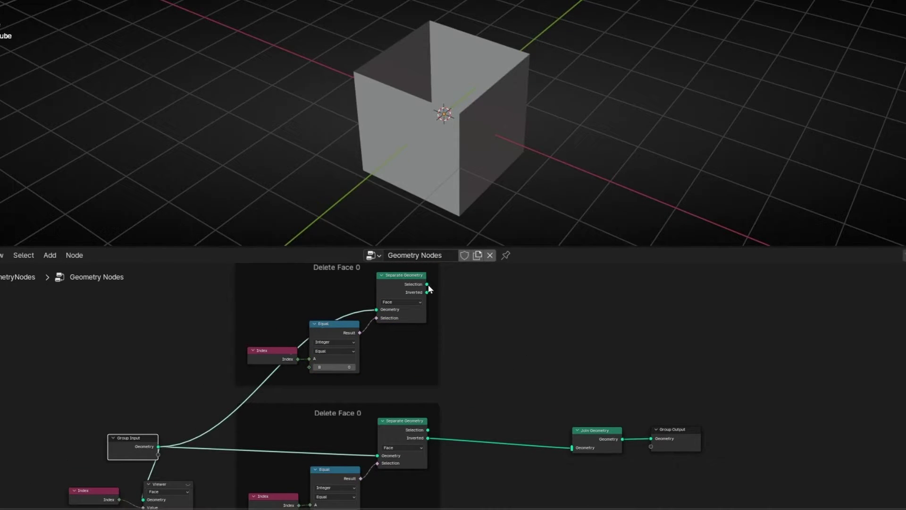
left_click_drag(427, 285, 576, 445)
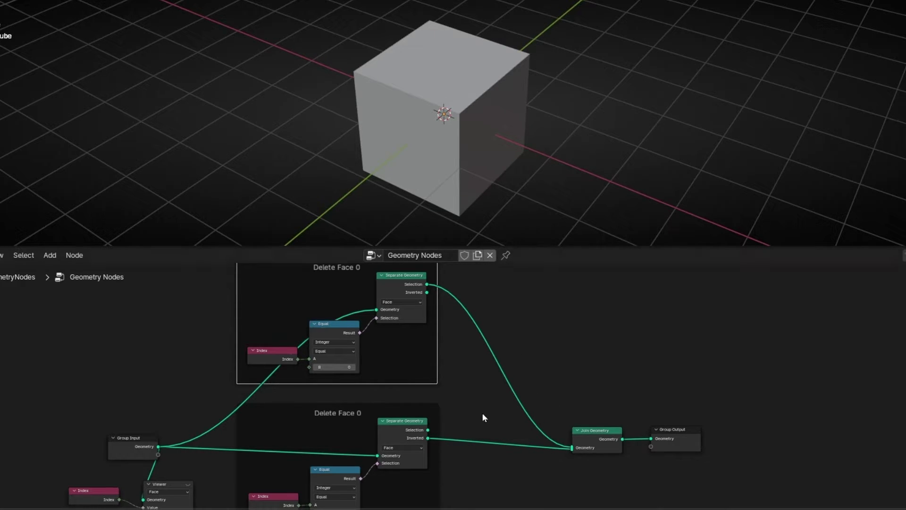
right_click_drag(484, 413, 488, 471, "ctrl")
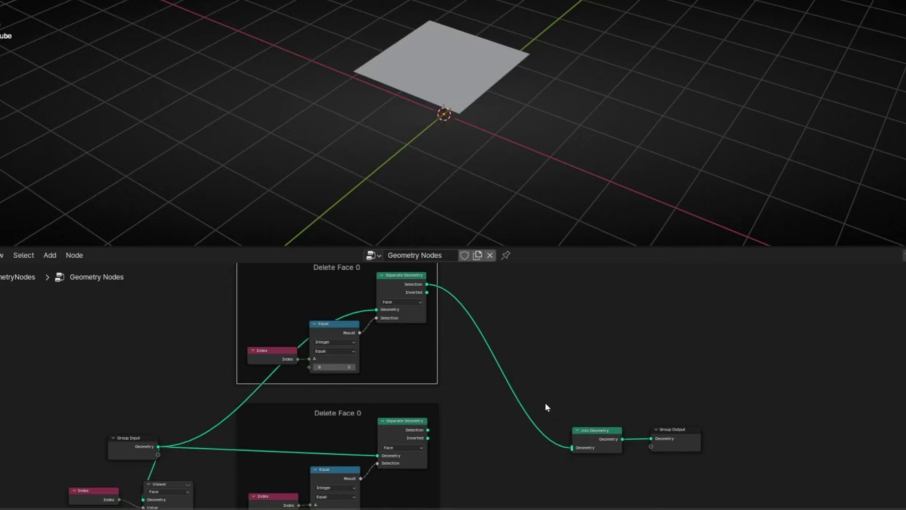
Check the face indices with the Viewer and set the duplicated Equal node's B value to 4.
left_click(189, 483)
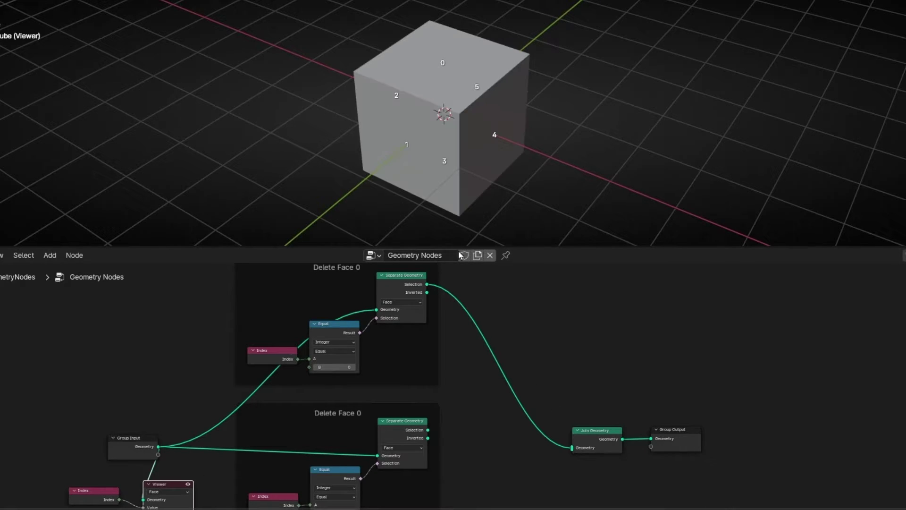
left_click(188, 484)
scroll(296, 369, "up", 1)
scroll(296, 370, "up", 1)
left_click(301, 358)
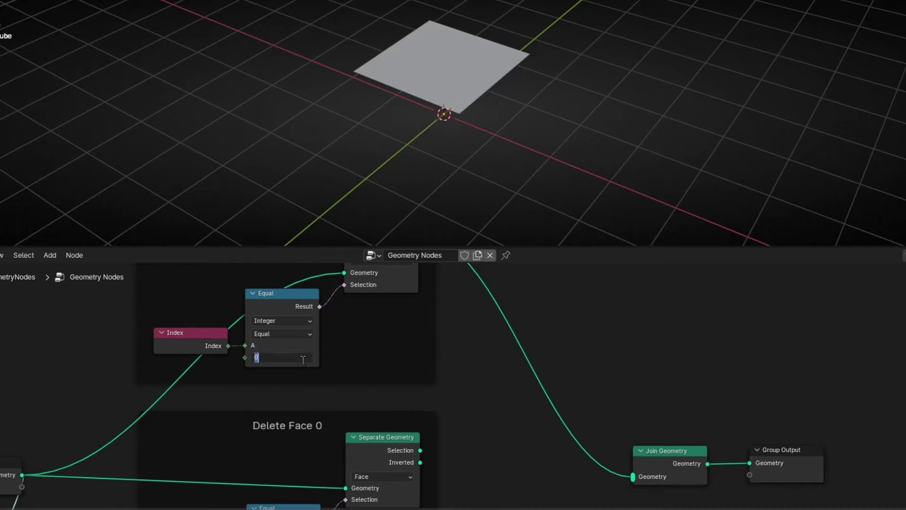
type("4")
key("Return")
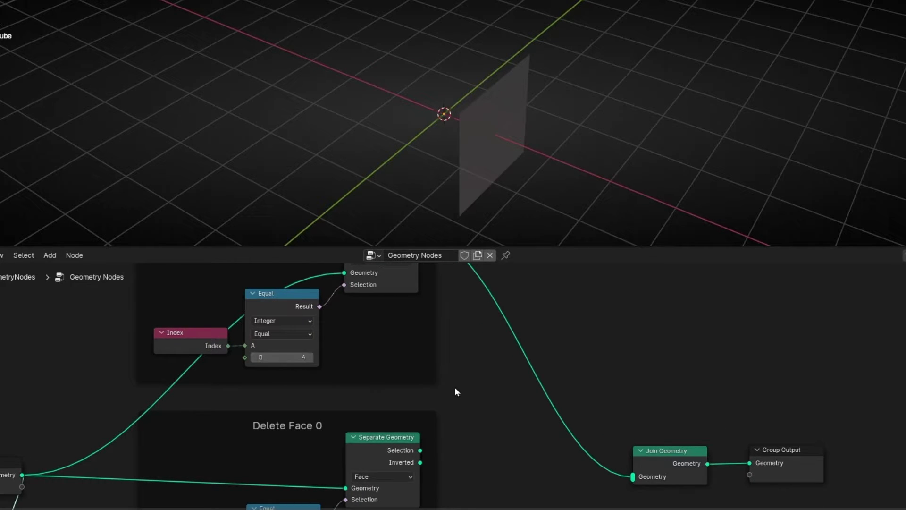
Move the Join Geometry and Group Output nodes together farther from the frames.
scroll(455, 387, "down", 2)
middle_click_drag(598, 366, 455, 359)
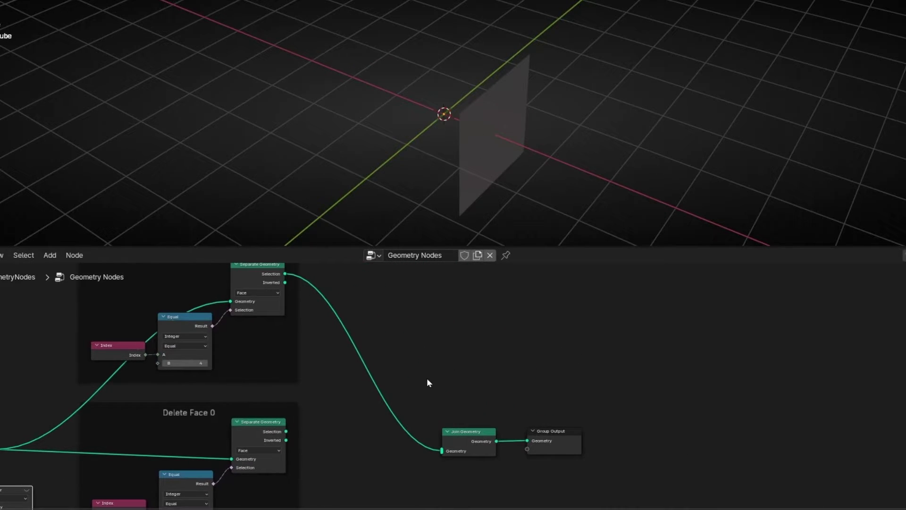
left_click_drag(435, 328, 603, 473)
key("g")
left_click(699, 470)
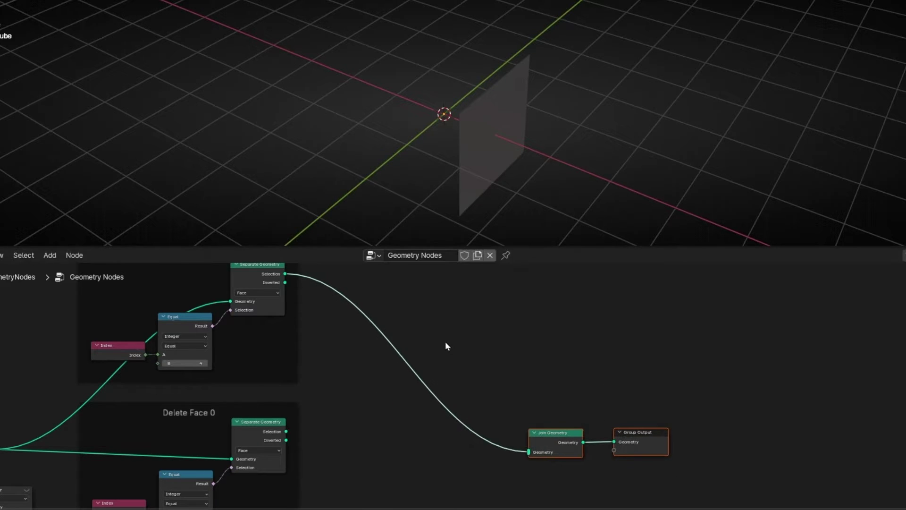
Add a Set Position node on the link between the upper Separate Geometry's Selection output and Join Geometry.
left_click(444, 339)
key("shift+a")
mouse_move(442, 335)
type("set pos")
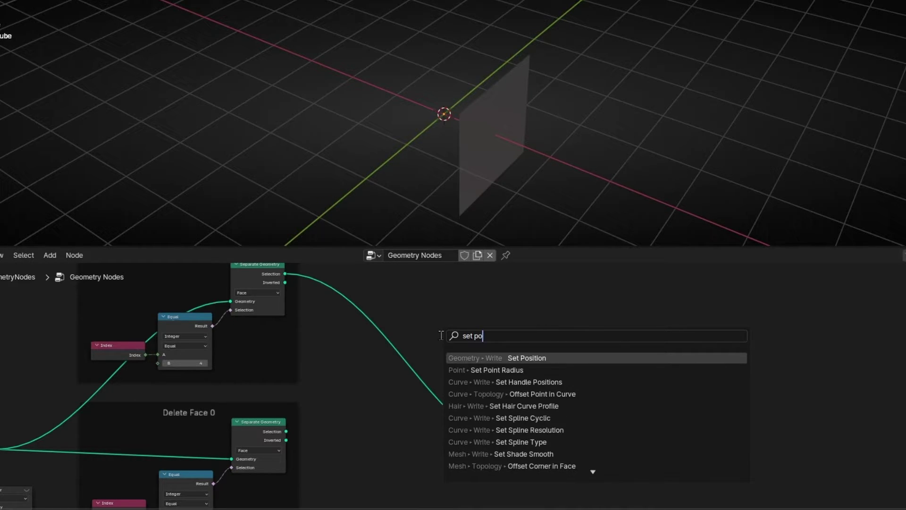
key("Return")
left_click(372, 311)
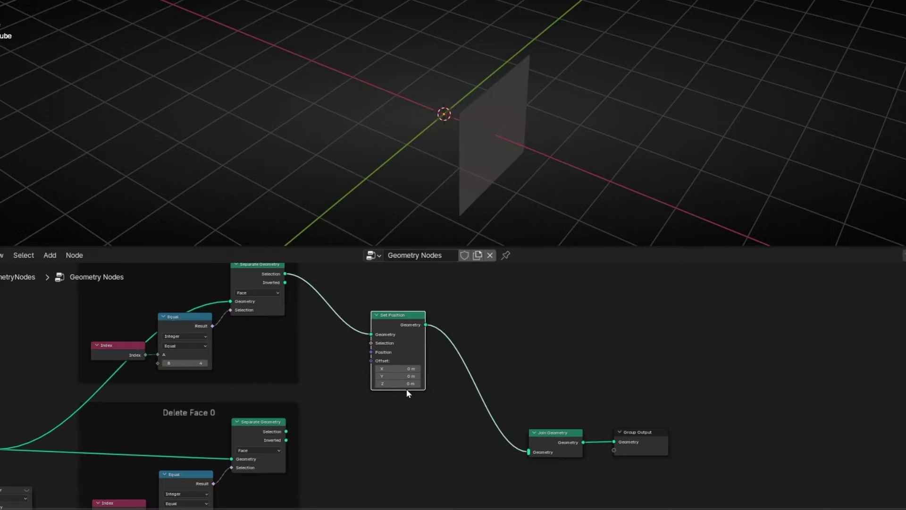
Set the Set Position node's X offset to 1.4 m.
mouse_move(406, 376)
left_mouse_down()
mouse_move(420, 383)
mouse_move(409, 384)
mouse_move(419, 369)
mouse_move(401, 368)
left_mouse_up()
key("ctrl+z")
key("ctrl+z")
key("ctrl+z")
left_click_drag(398, 368, 415, 368)
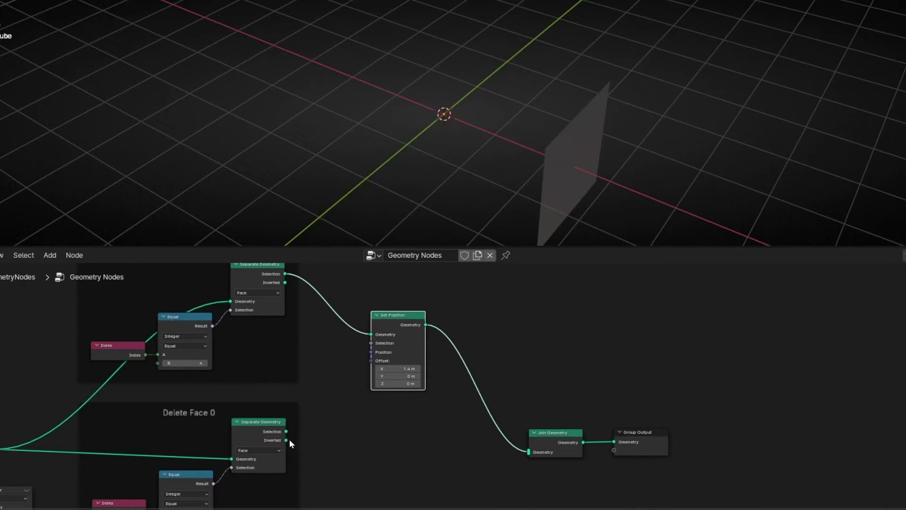
Connect the Inverted output of the Delete Face 0 Separate Geometry to Join Geometry.
left_click_drag(287, 439, 524, 452)
middle_click_drag(395, 409, 238, 379, "ctrl")
key("ctrl+space")
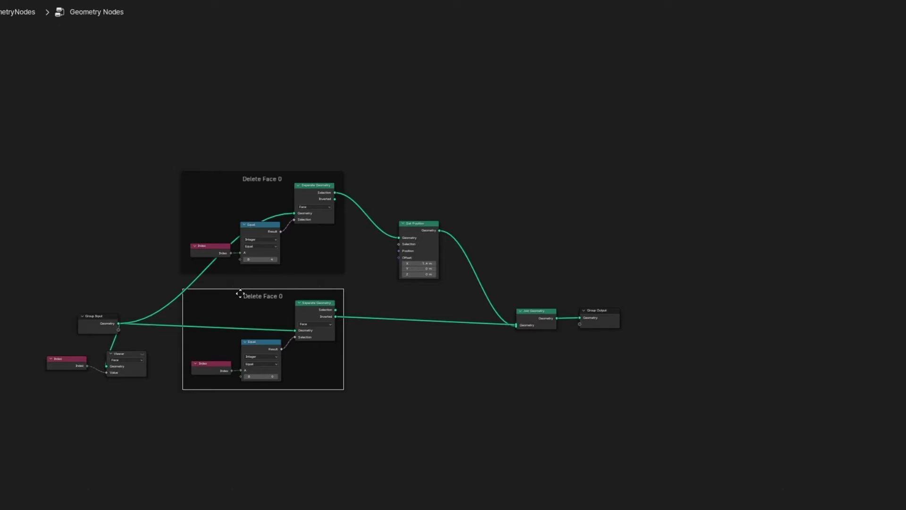
Rename the upper Delete Face 0 frame as "Offset Face 4".
left_click(244, 178)
scroll(244, 178, "up", 5)
middle_click_drag(190, 168, 407, 235)
key("F2")
type("Offset Face 4")
key("Return")
Tidy the node layout by repositioning the Group Input and Viewer nodes, Set Position, and the Join Geometry and Group Output pair.
left_click_drag(66, 378, 202, 507)
key("g")
left_click_drag(619, 264, 603, 234)
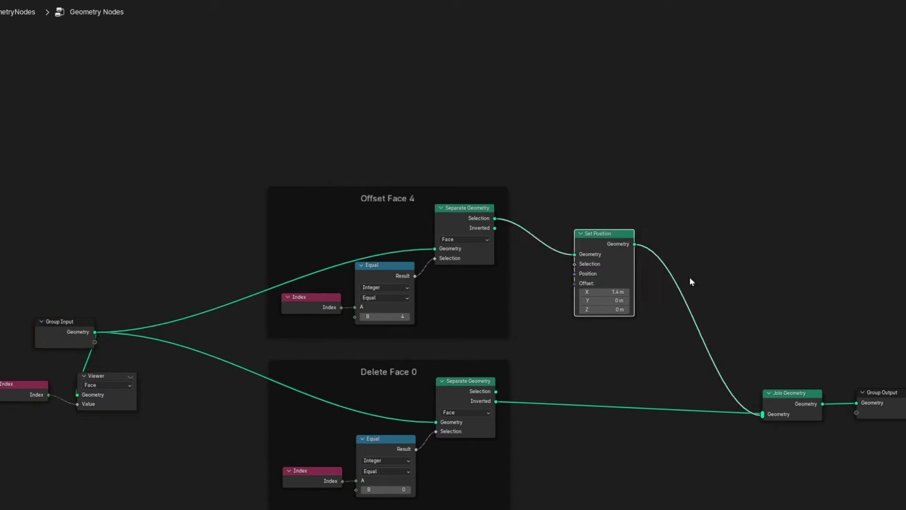
left_click_drag(708, 359, 878, 420)
key("ctrl+space")
key("Home")
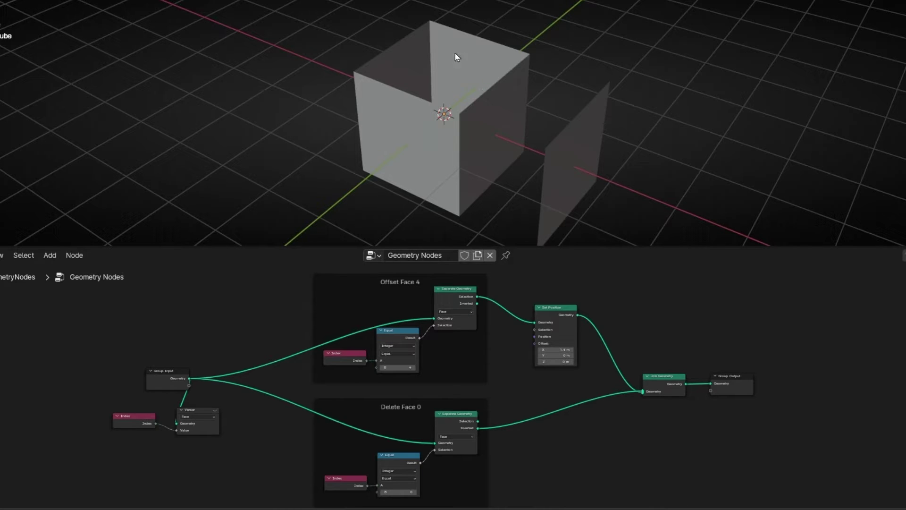
Insert a Math node set to Add between the Equal and Separate Geometry nodes in the Delete Face 0 frame.
scroll(423, 480, "up", 3)
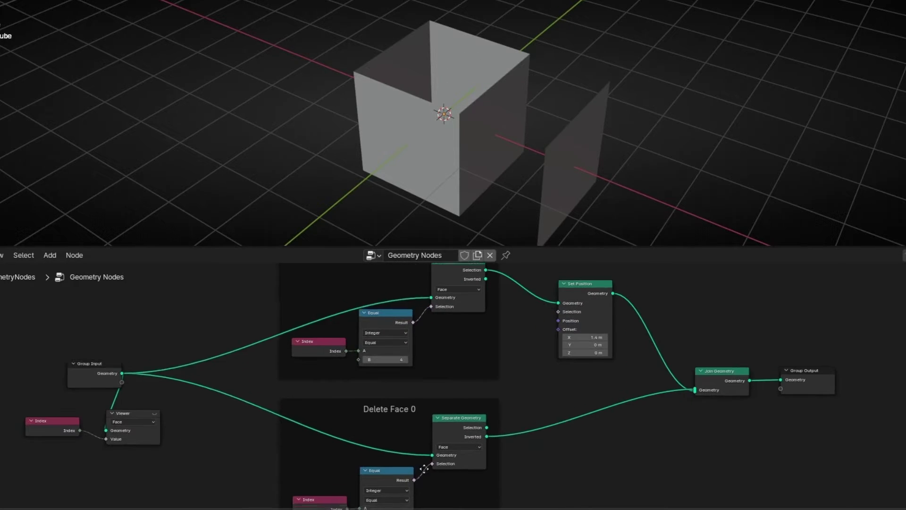
scroll(412, 407, "up", 7)
middle_click_drag(438, 410, 494, 411)
left_click_drag(241, 371, 385, 457)
key("shift+d")
middle_click_drag(385, 457, 227, 487)
key("shift+a")
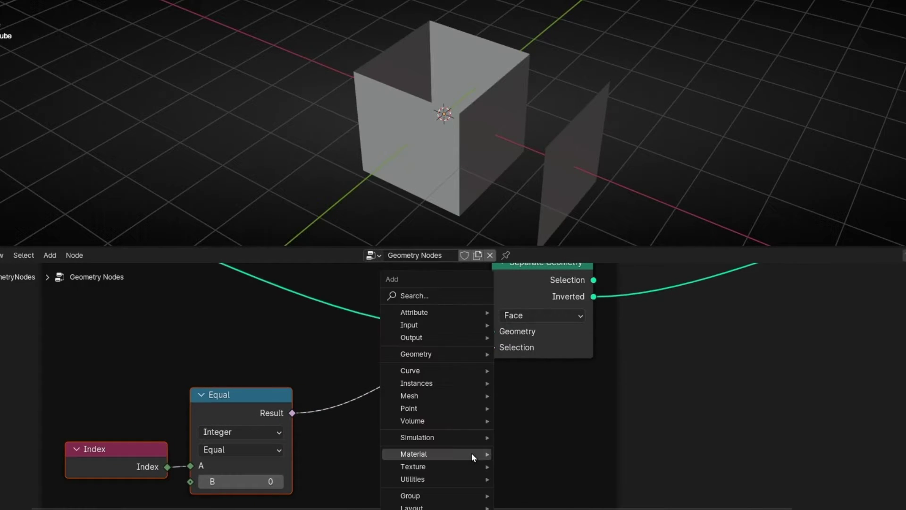
mouse_move(471, 452)
type("math")
key("Return")
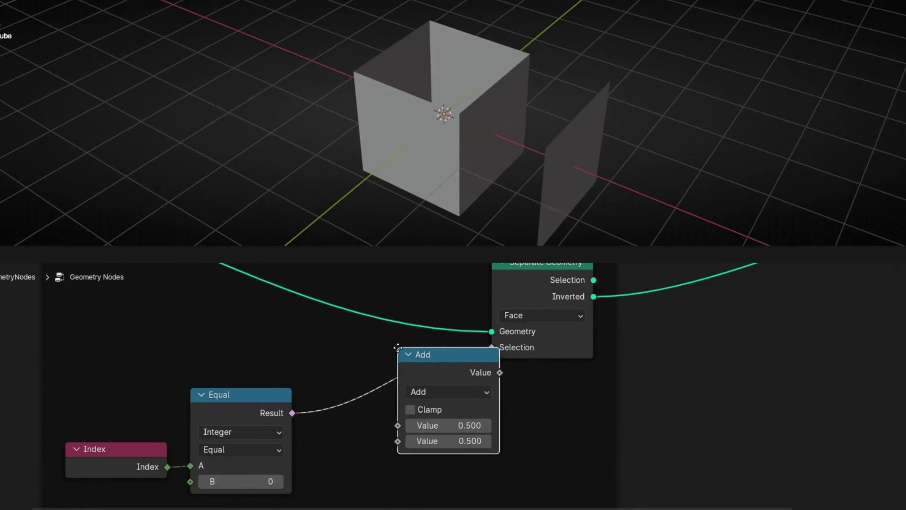
left_click(396, 348)
scroll(437, 392, "down", 2)
middle_click_drag(537, 453, 589, 392)
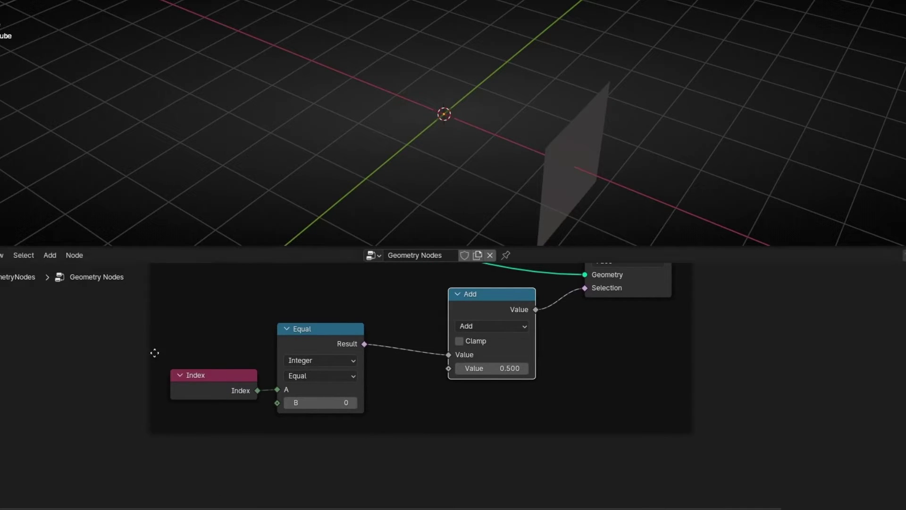
Duplicate the Index and Equal nodes below the originals and connect the copy's Result to the Add node's second Value input.
left_click_drag(195, 332, 316, 415)
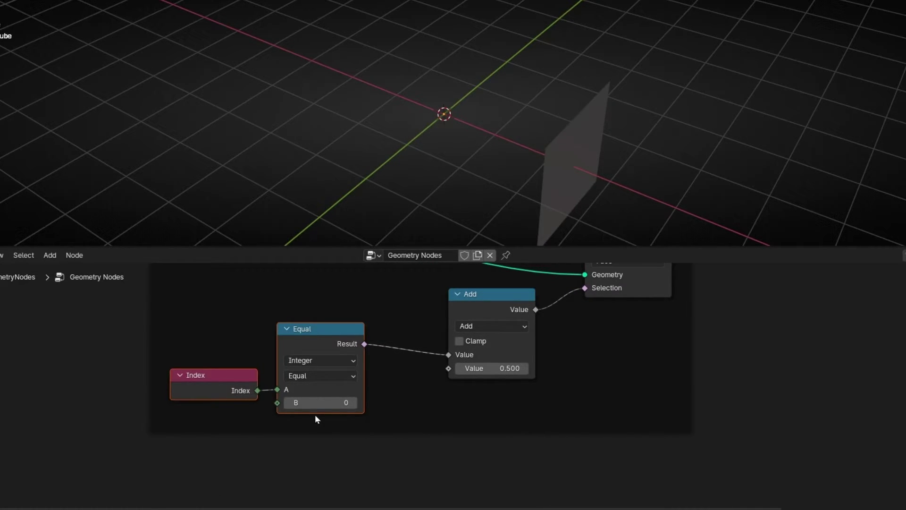
key("shift+d")
left_click(316, 434)
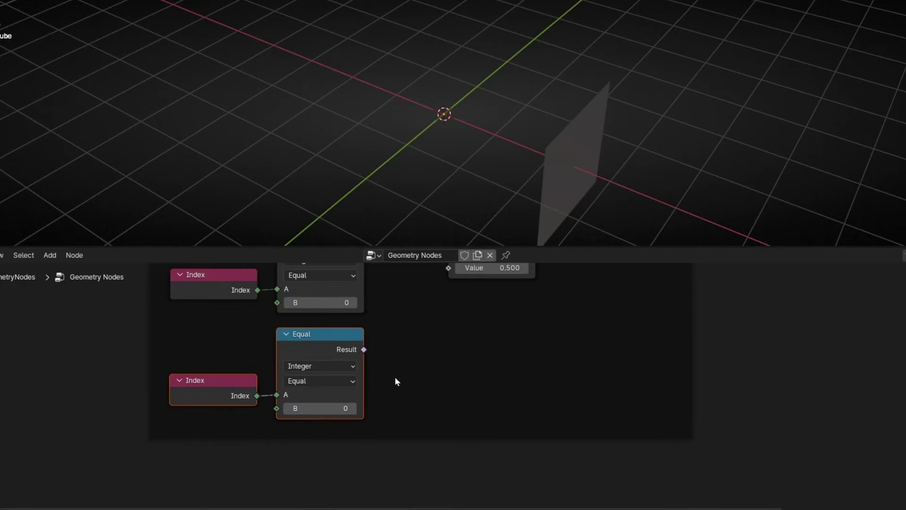
middle_click_drag(395, 378, 398, 423)
left_click_drag(359, 415, 443, 335)
Set the duplicated Equal node's B value to 4 in the Delete Face 0 frame.
left_click(321, 474)
type("4")
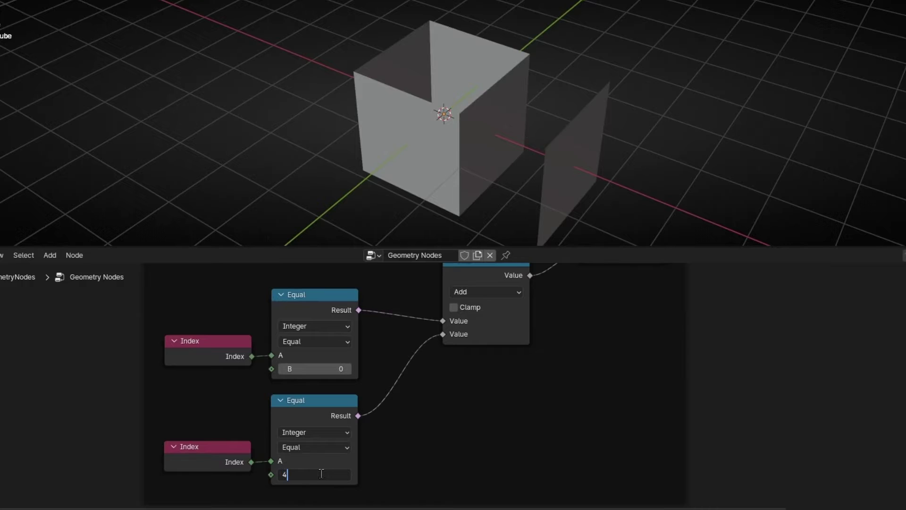
key("Return")
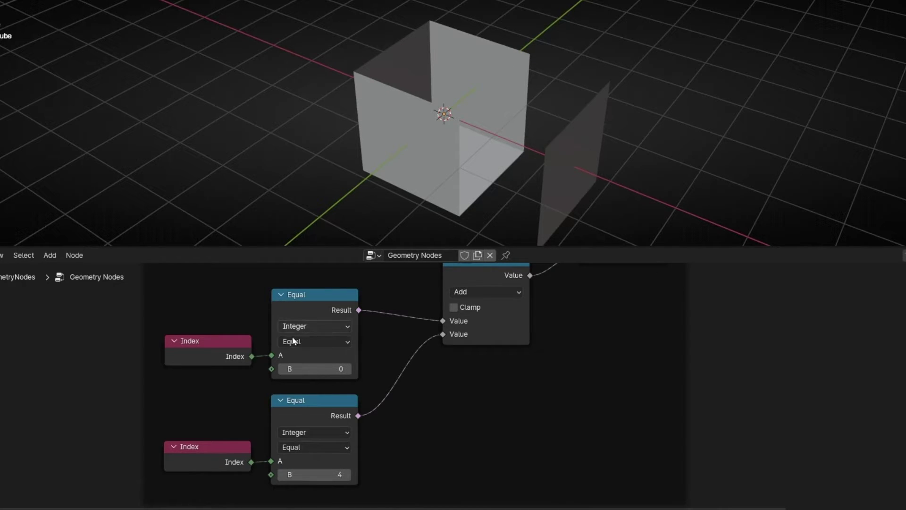
scroll(469, 313, "down", 2)
middle_click_drag(475, 340, 457, 399)
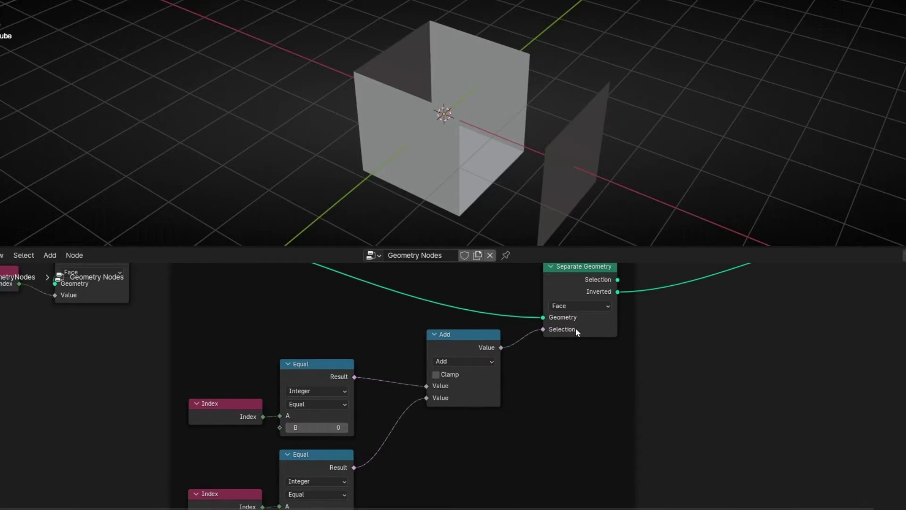
middle_click_drag(391, 395, 385, 368)
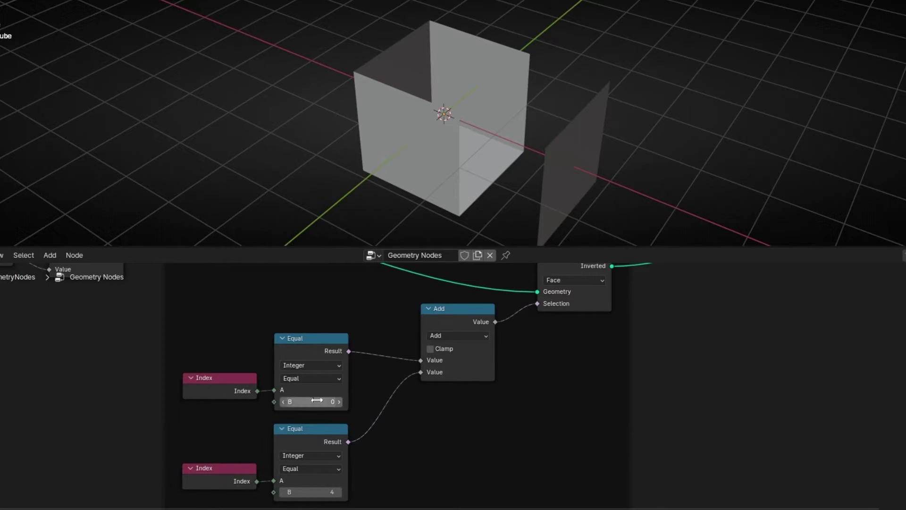
Temporarily cut the Set Position link to Join Geometry to inspect the cube without the offset face, and reconnect it.
scroll(442, 387, "down", 2)
scroll(565, 388, "down", 5)
middle_click_drag(604, 379, 497, 425)
scroll(437, 391, "up", 1)
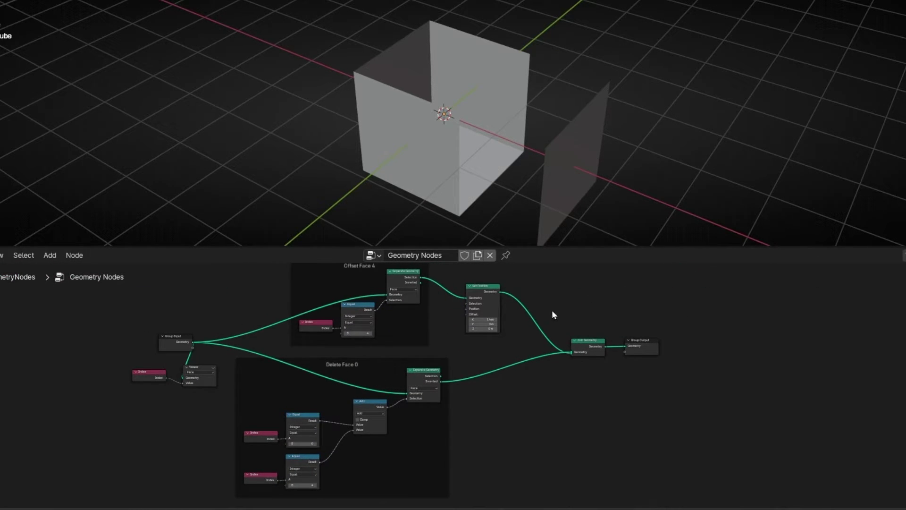
right_click_drag(552, 310, 526, 330, "ctrl")
middle_click_drag(522, 137, 499, 291)
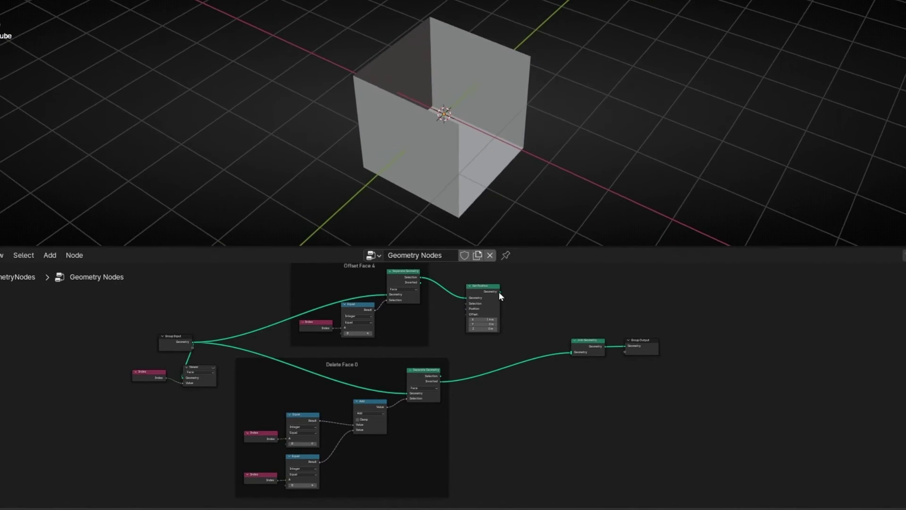
left_click_drag(500, 292, 570, 351)
middle_click_drag(579, 212, 611, 169)
scroll(368, 309, "down", 2)
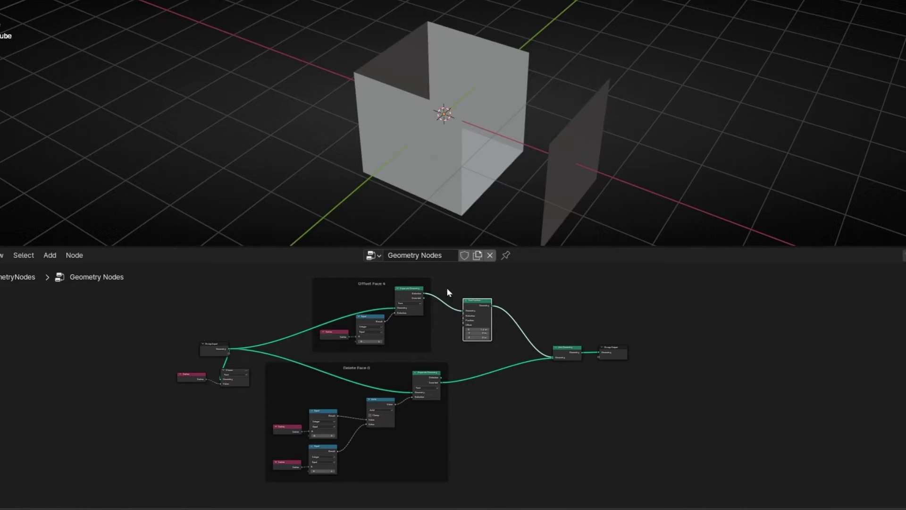
Duplicate the Offset Face 4 frame with its nodes and place the copy above the original.
scroll(397, 325, "up", 5)
middle_click_drag(356, 347, 526, 266)
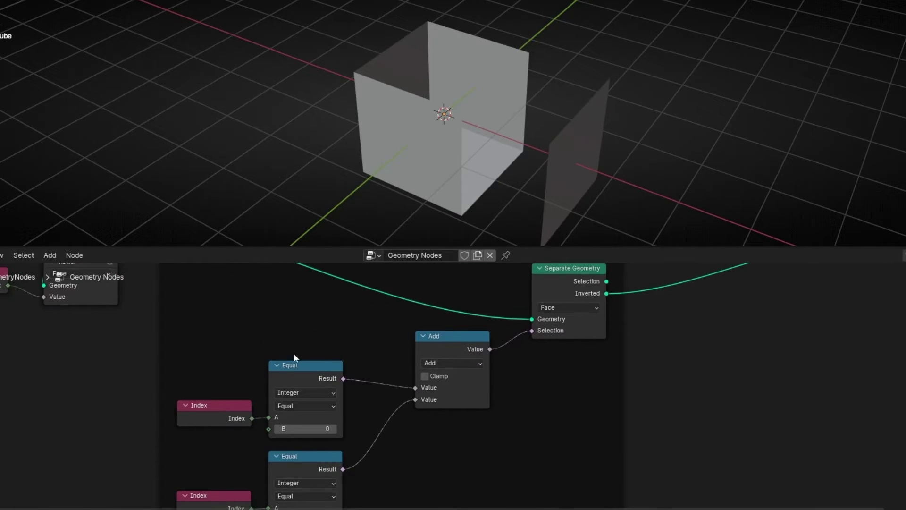
scroll(372, 378, "down", 4)
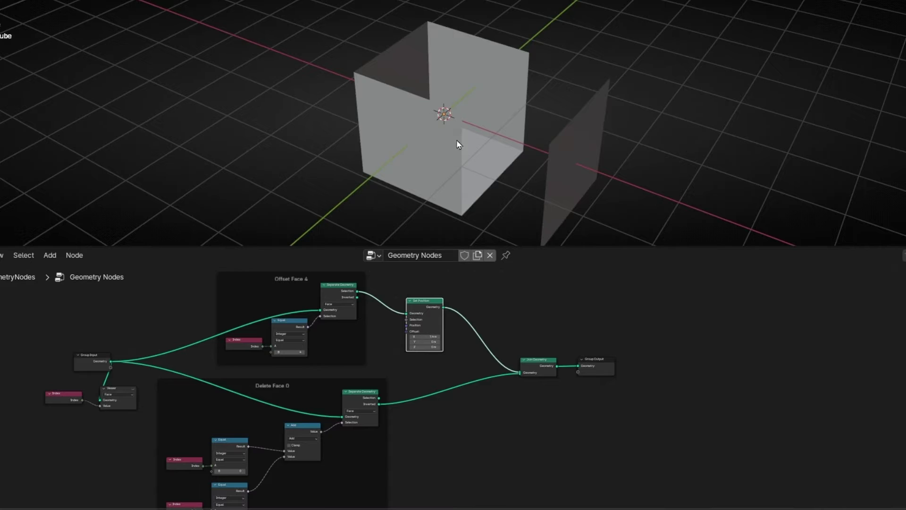
scroll(517, 322, "down", 2)
middle_click_drag(414, 325, 459, 372)
left_click_drag(250, 315, 415, 402)
key("shift+d")
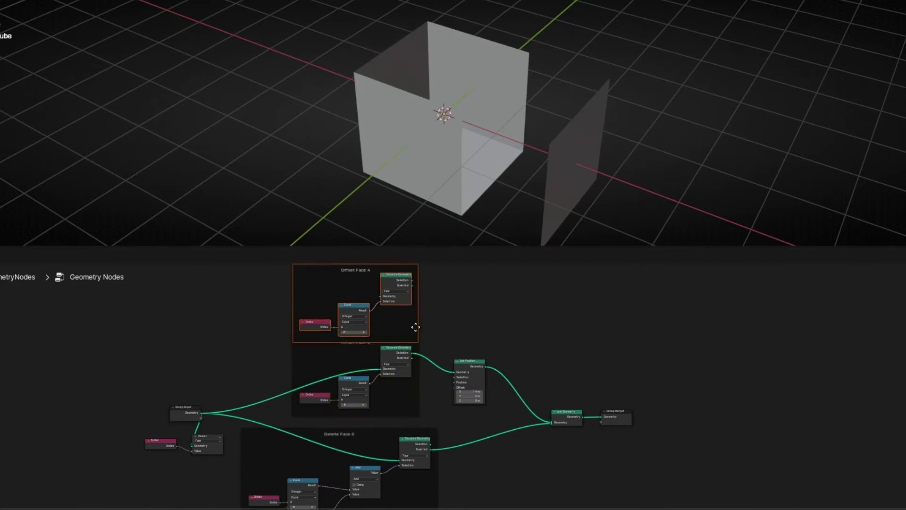
left_click(414, 320)
scroll(284, 398, "up", 2, "shift")
left_click(284, 400)
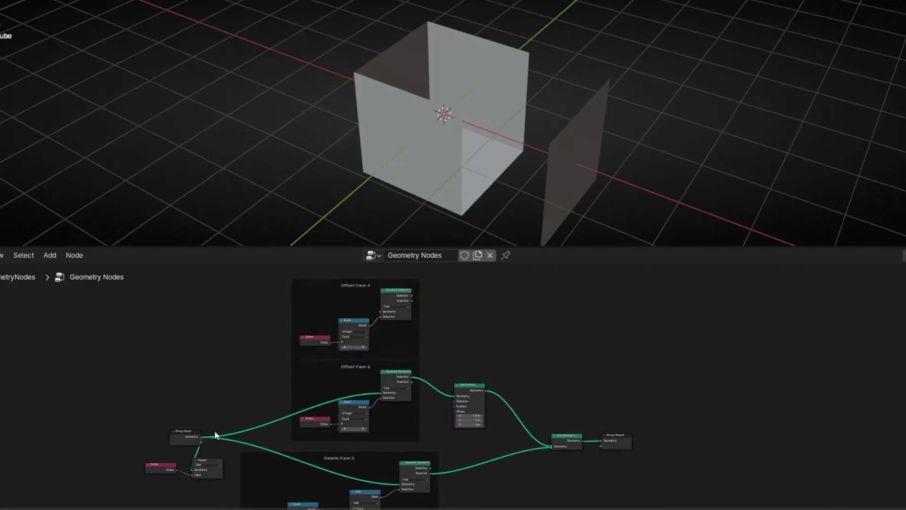
Connect Group Input to the topmost frame's Separate Geometry and its Selection output to Join Geometry.
key("ctrl+space")
scroll(203, 414, "up", 2)
left_click_drag(116, 346, 365, 172)
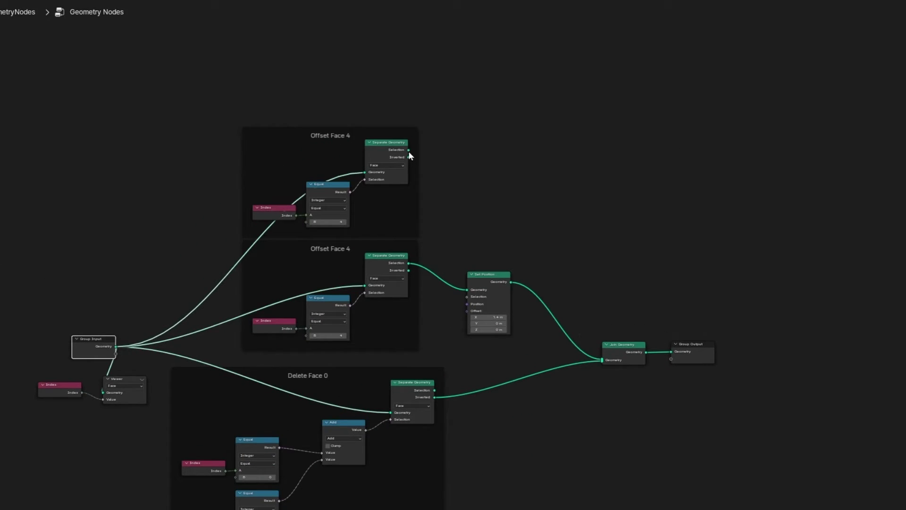
left_click_drag(409, 150, 603, 359)
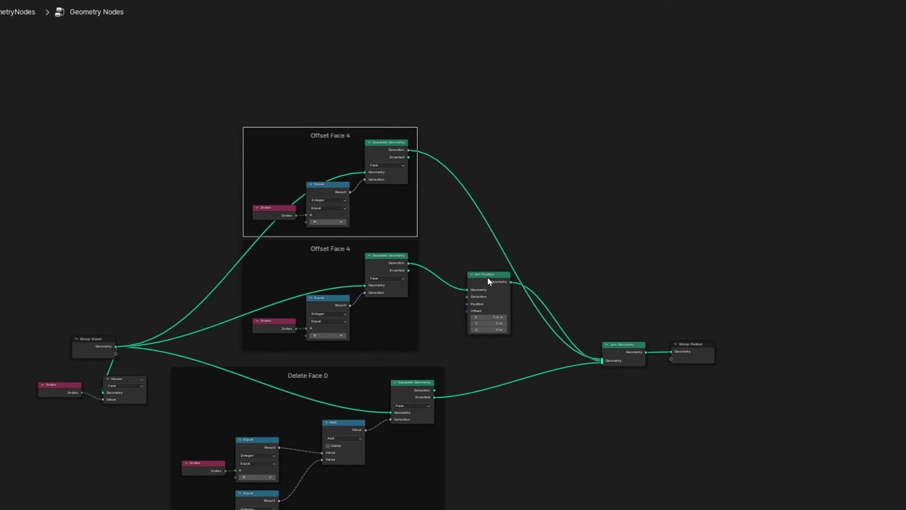
Move Set Position closer to its frame and cut the Set Position and Delete Face 0 links into Join Geometry.
left_click_drag(481, 283, 444, 286)
right_click_drag(494, 283, 496, 307, "ctrl")
right_click_drag(500, 366, 506, 396, "ctrl")
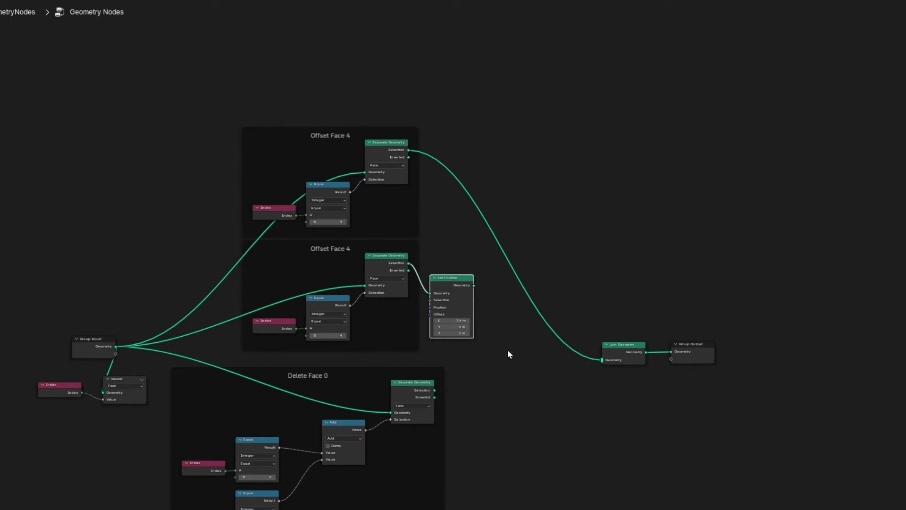
key("ctrl+space")
Check the face indices with the Viewer and set the topmost frame's Equal node B value to 1.
scroll(390, 342, "up", 4)
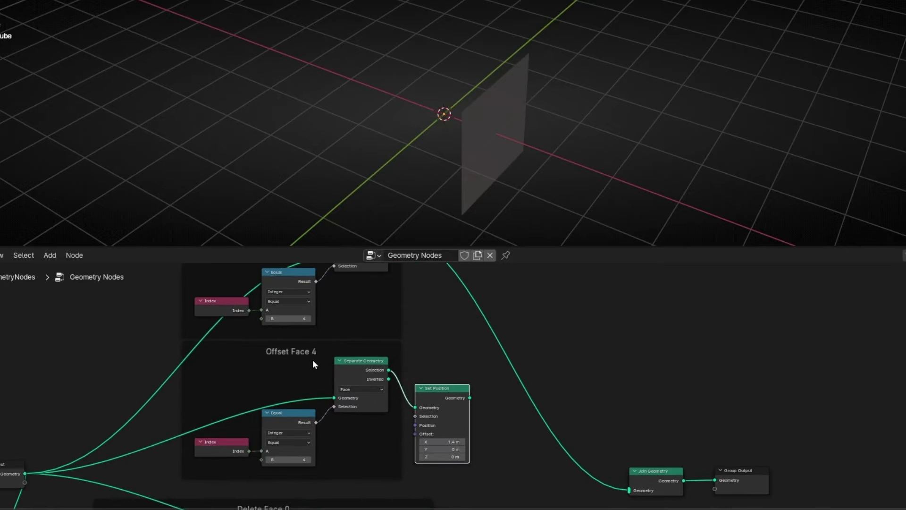
middle_click_drag(249, 338, 347, 266)
left_click(124, 455)
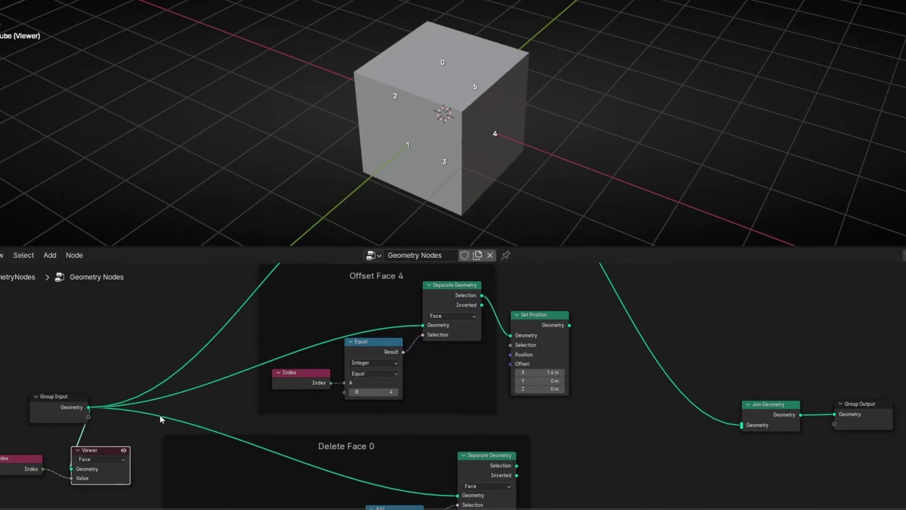
left_click(124, 452)
middle_click_drag(334, 324, 275, 421)
scroll(299, 340, "up", 4)
middle_click_drag(312, 348, 354, 412)
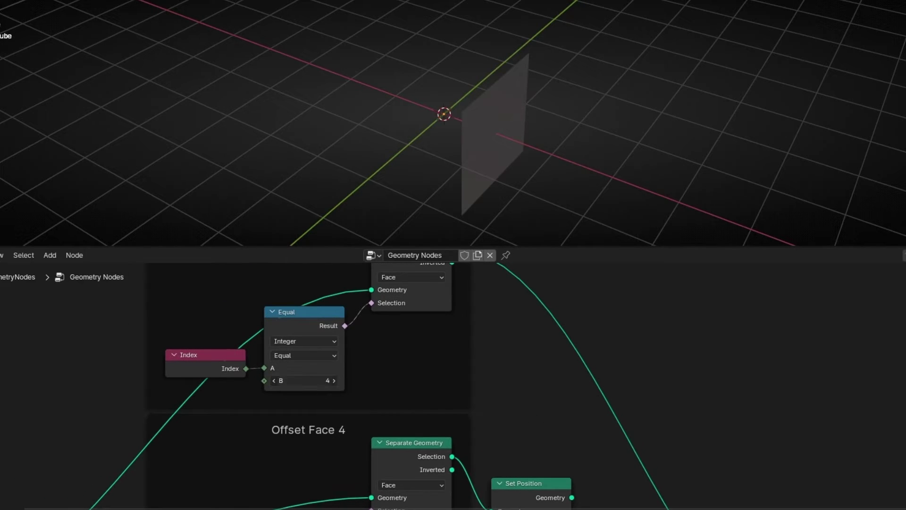
left_click(329, 379)
type("1")
key("Return")
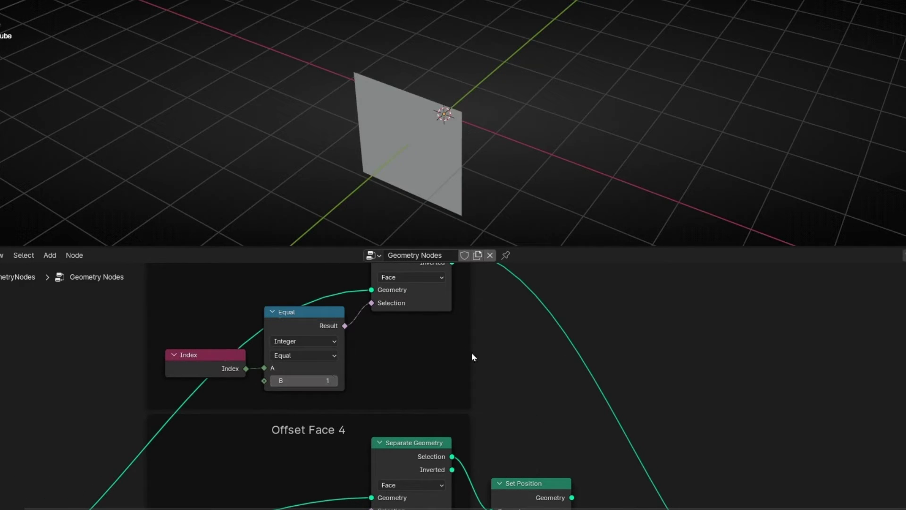
Rename the topmost Offset Face 4 frame as "Paint Face 1".
middle_click_drag(257, 302, 290, 407)
left_click(340, 325)
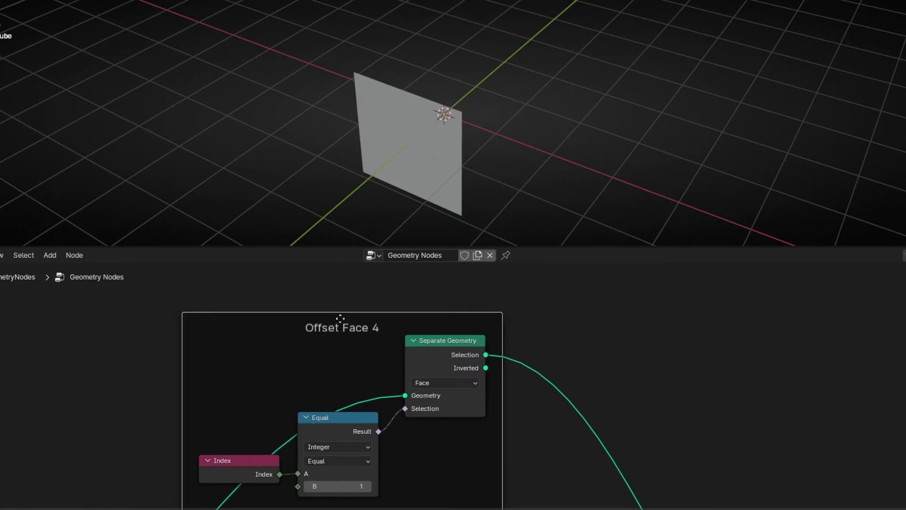
key("F2")
type("Paint Face 1")
key("Return")
Switch the 3D viewport to Material Preview shading and widen the collapsed Outliner and Properties area.
scroll(554, 451, "down", 2)
middle_click_drag(553, 451, 407, 336)
scroll(407, 337, "down", 3)
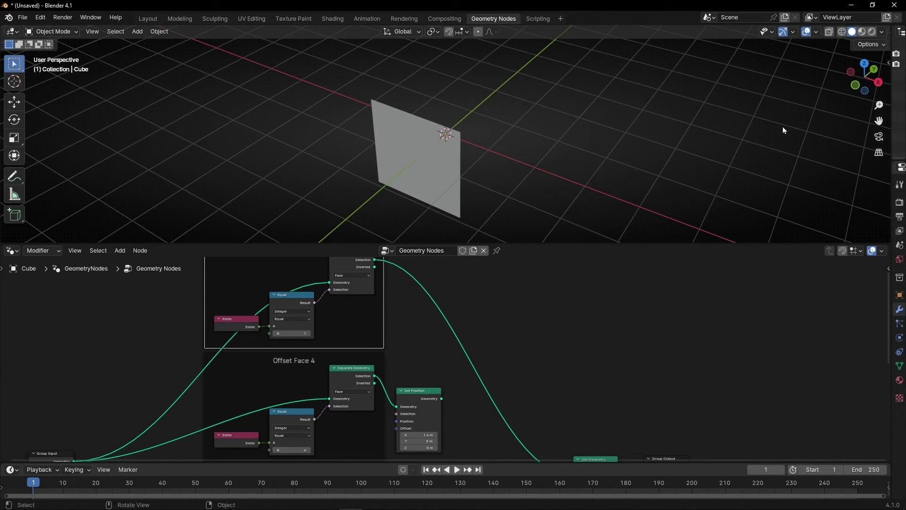
left_click(862, 31)
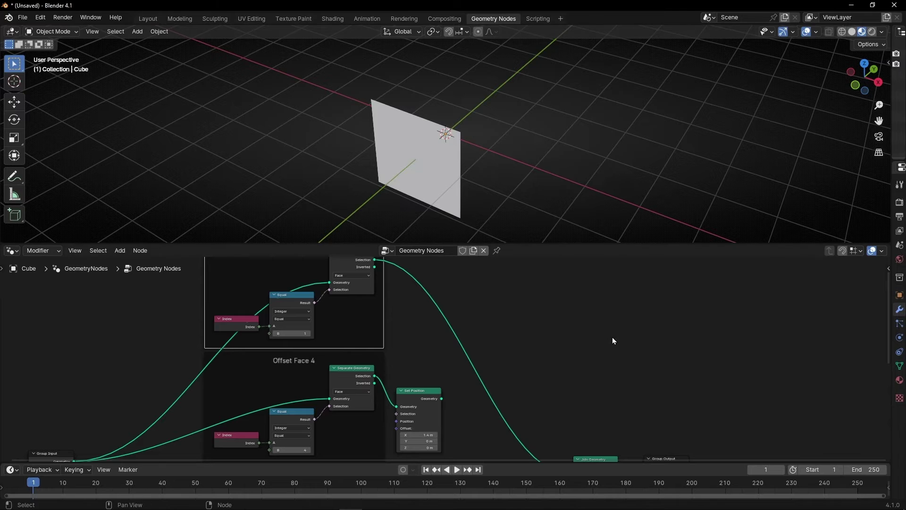
scroll(613, 337, "down", 2)
middle_click_drag(613, 337, 536, 330)
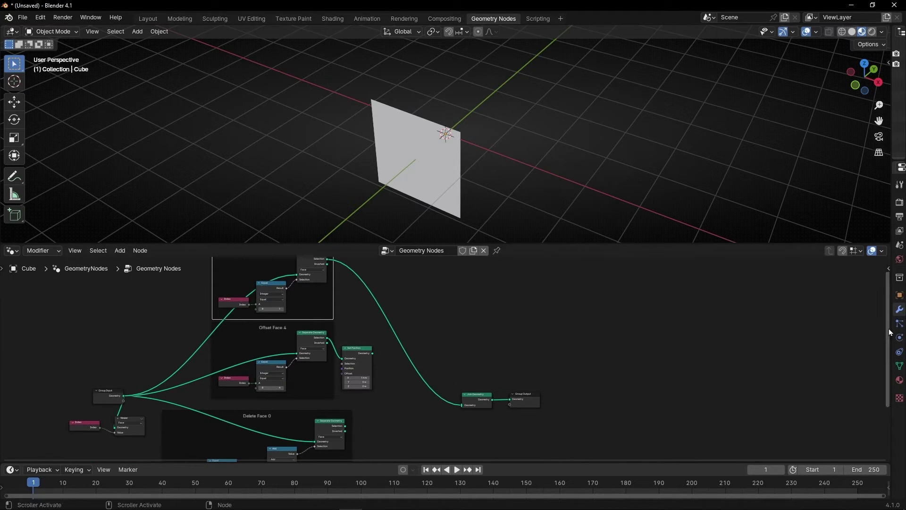
left_click_drag(889, 330, 754, 323)
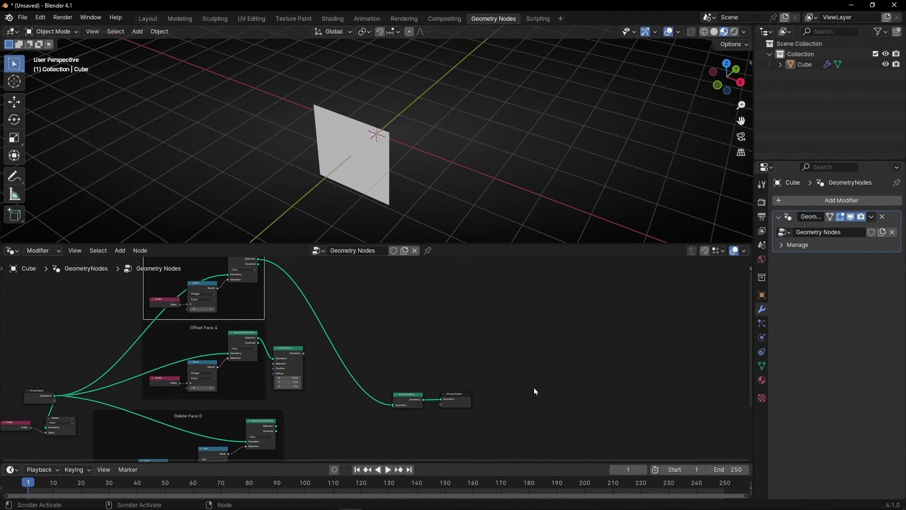
Add a second material slot to the cube with a new material named Blue and give it a blue base color.
left_click(762, 380)
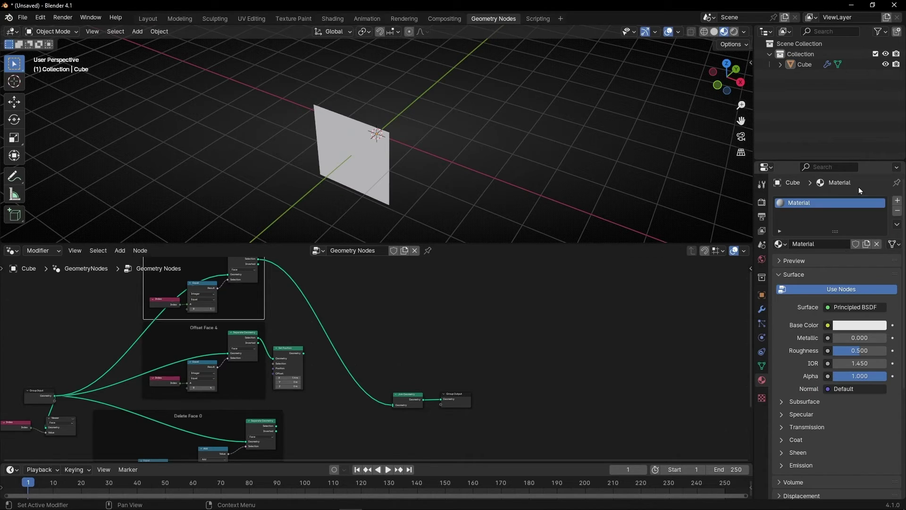
left_click(898, 201)
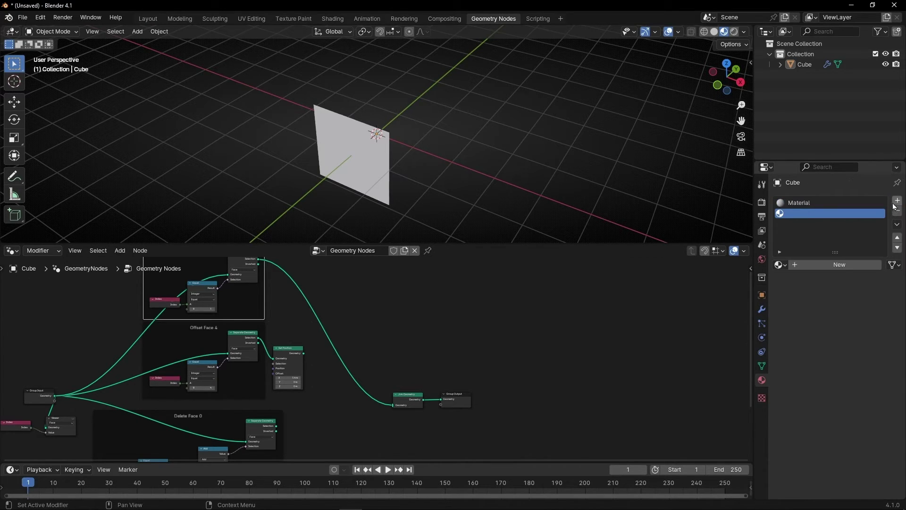
left_click(825, 268)
type("Blue")
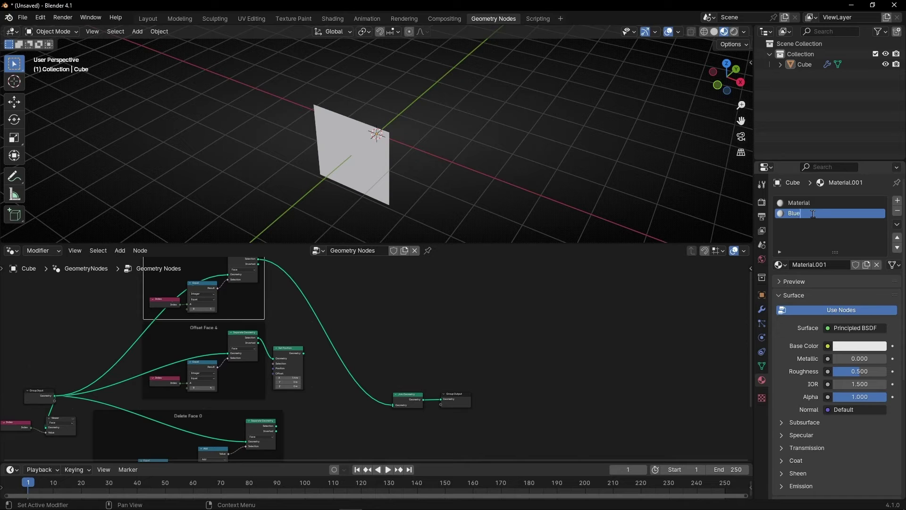
key("Return")
left_click(866, 344)
left_click_drag(837, 238, 845, 188)
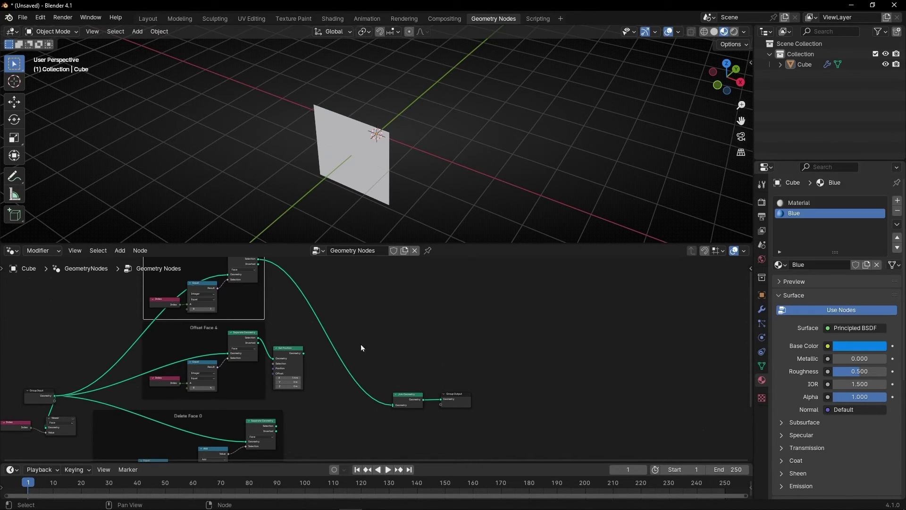
Insert a Set Material node on the link leaving the Paint Face 1 frame and set its material to Blue.
scroll(326, 312, "up", 3)
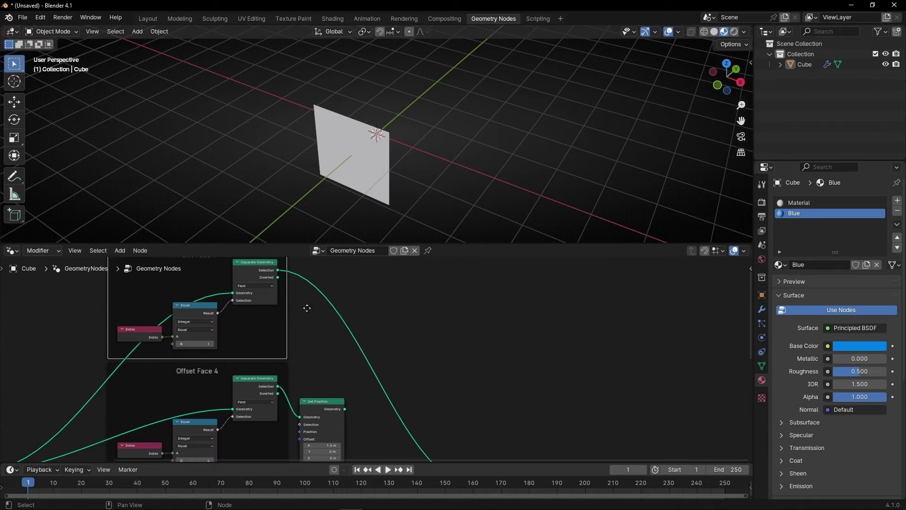
middle_click_drag(307, 308, 334, 330)
key("shift+a")
type("set mat")
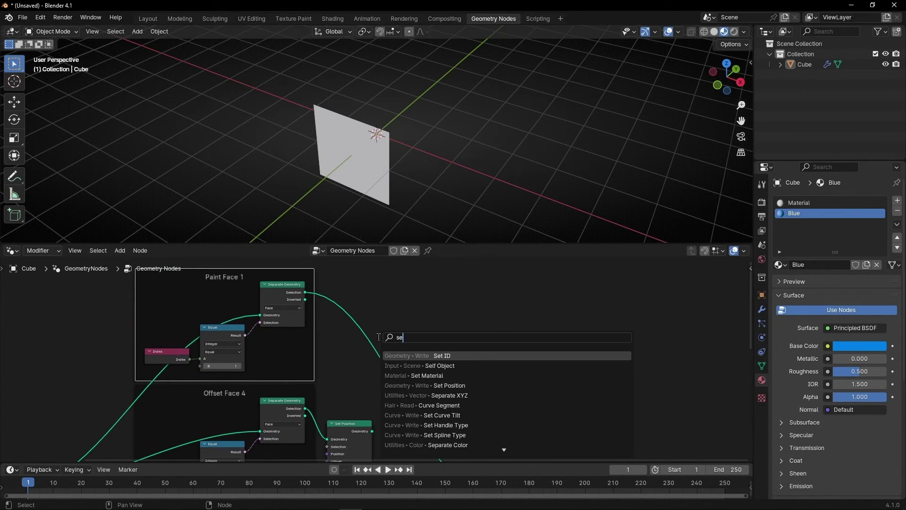
key("Return")
left_click(378, 337)
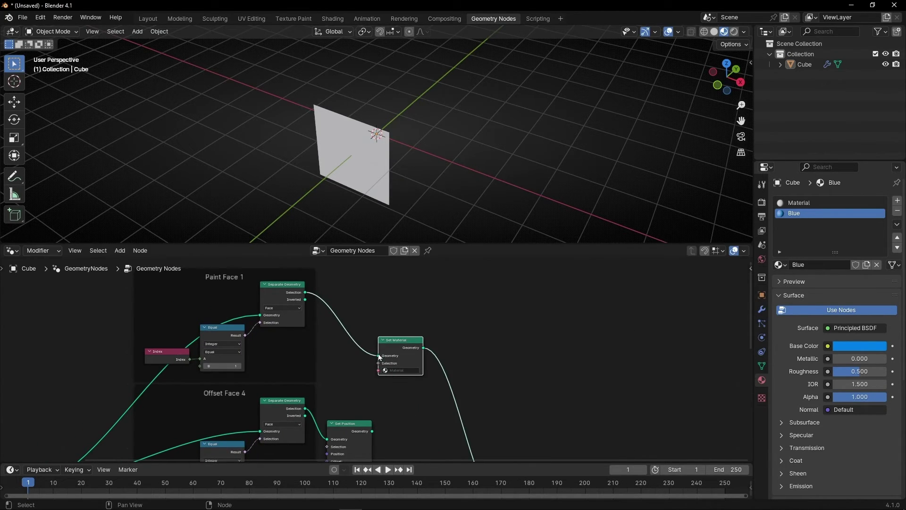
left_click(398, 371)
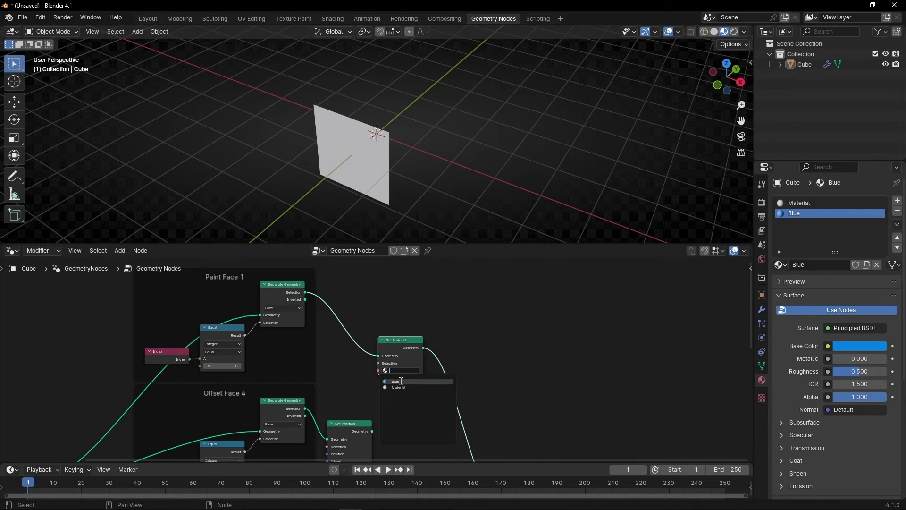
left_click(415, 384)
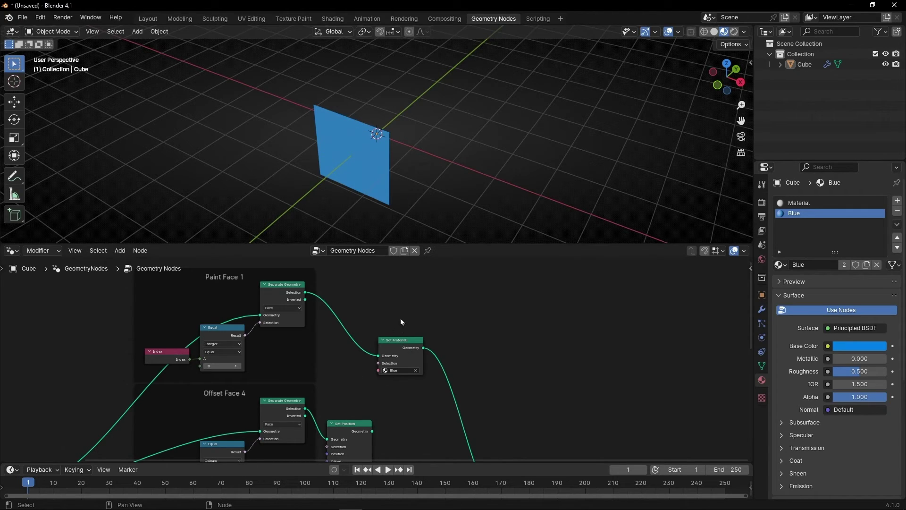
Reconnect the Set Position node of Offset Face 4 to Join Geometry.
scroll(419, 436, "down", 3)
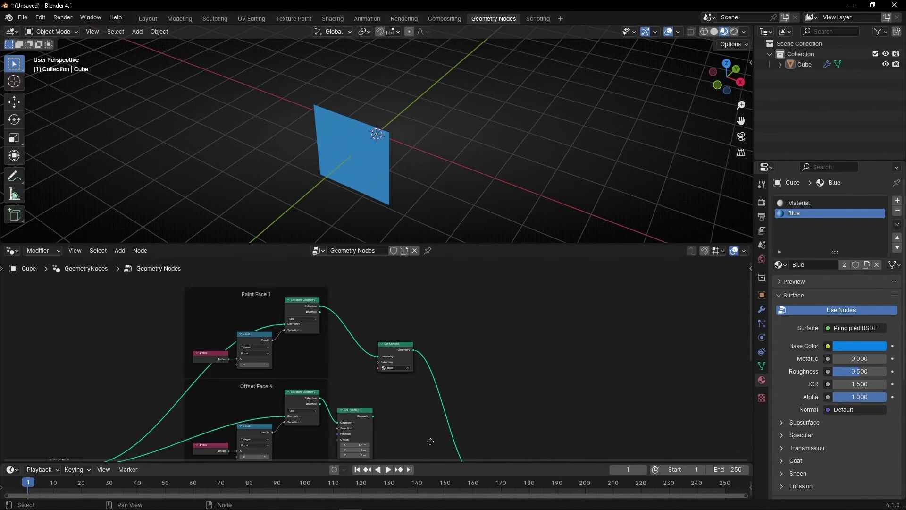
middle_click_drag(430, 440, 429, 371)
right_click_drag(372, 344, 464, 416, "alt")
Connect the Inverted output of Delete Face 0's Separate Geometry node to Join Geometry, undoing the trial link from its Selection output.
scroll(464, 417, "down", 2, "shift")
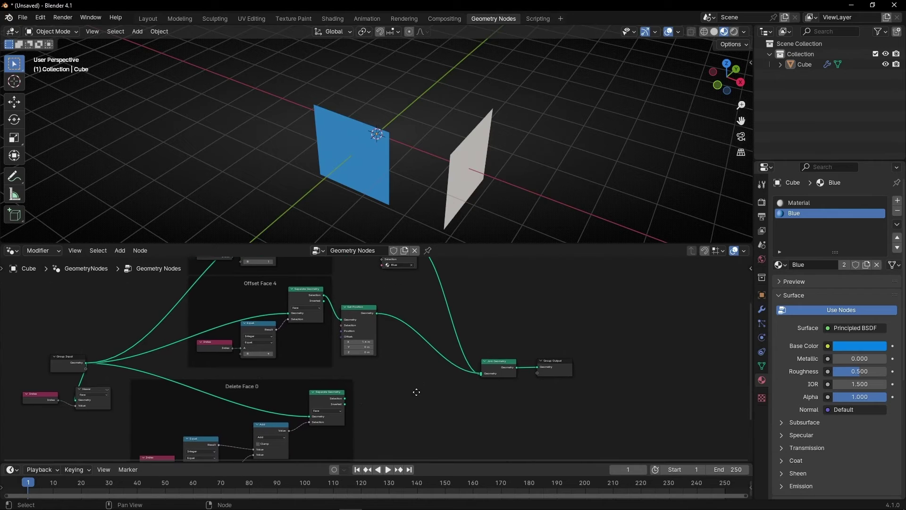
right_click_drag(333, 402, 485, 374, "alt")
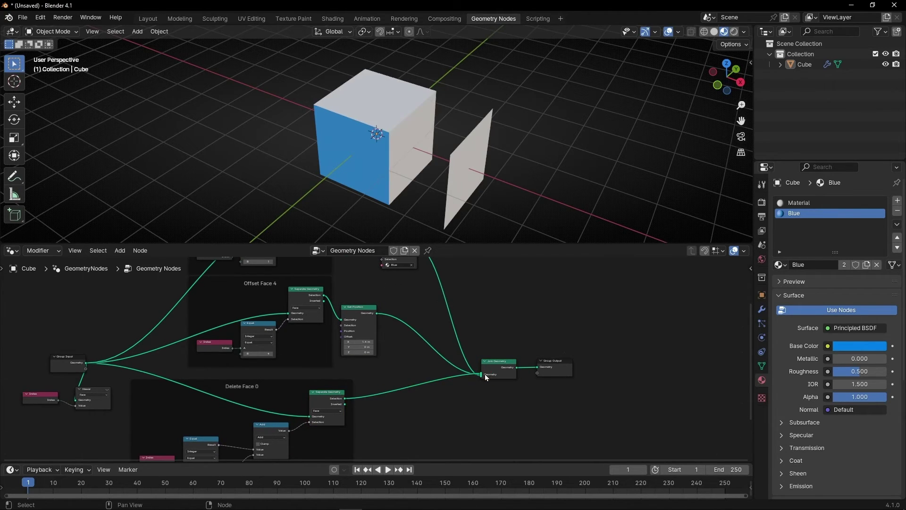
key("ctrl+z")
scroll(378, 413, "up", 3)
middle_click_drag(378, 410, 379, 392)
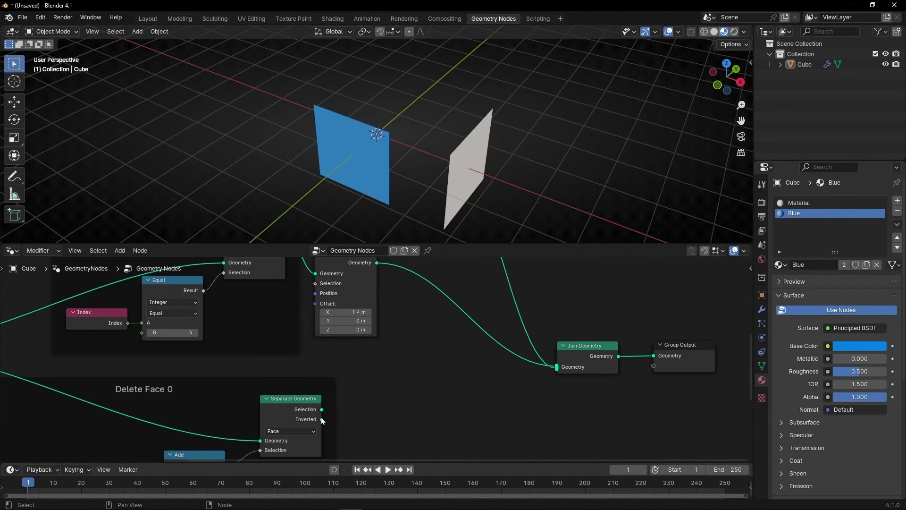
left_click_drag(322, 419, 557, 369)
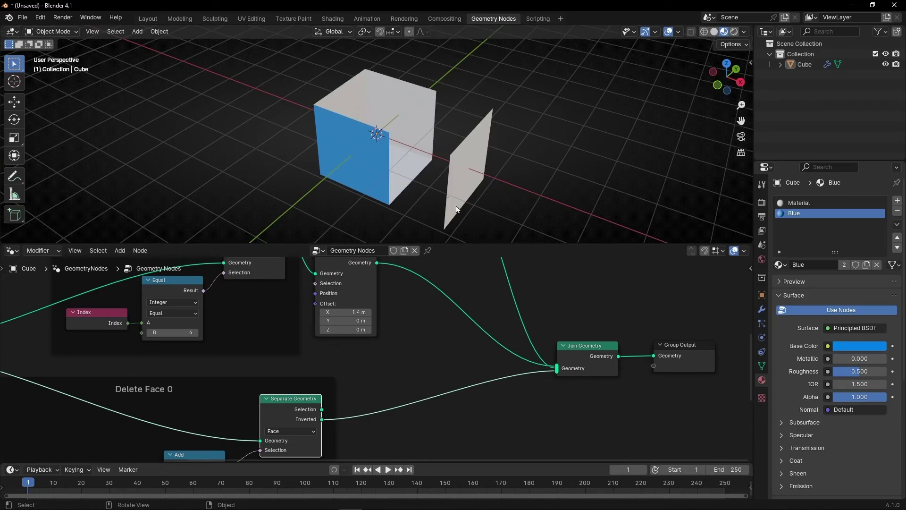
middle_click_drag(457, 209, 466, 183)
scroll(412, 365, "down", 2)
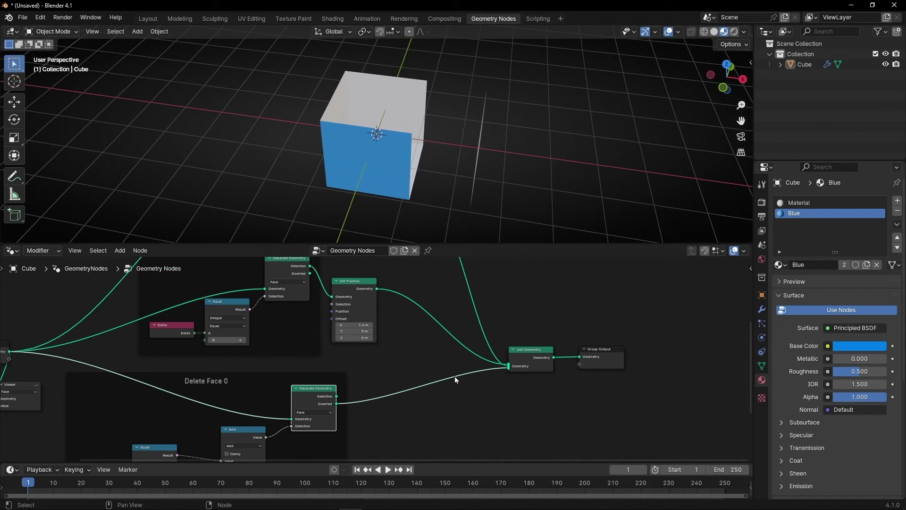
middle_click_drag(453, 189, 374, 179)
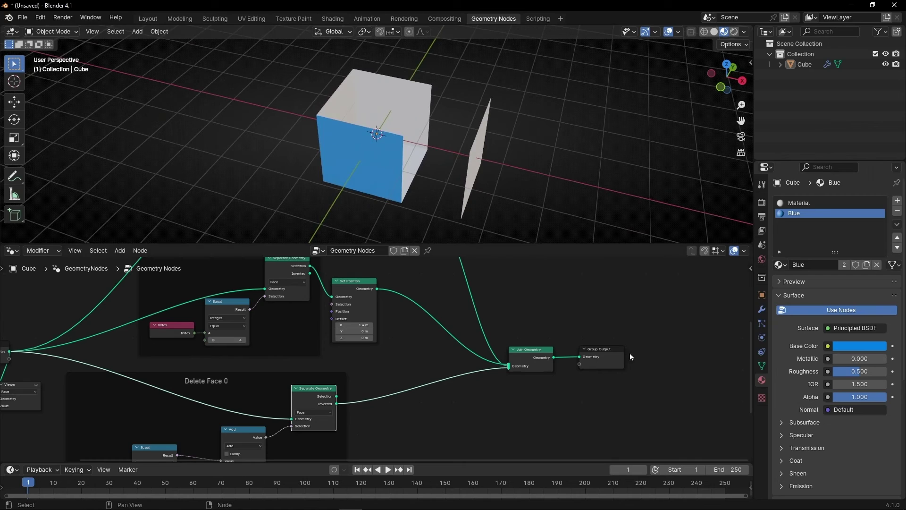
Add a third material slot to the cube with a new material and give it a yellow base color.
left_click(897, 202)
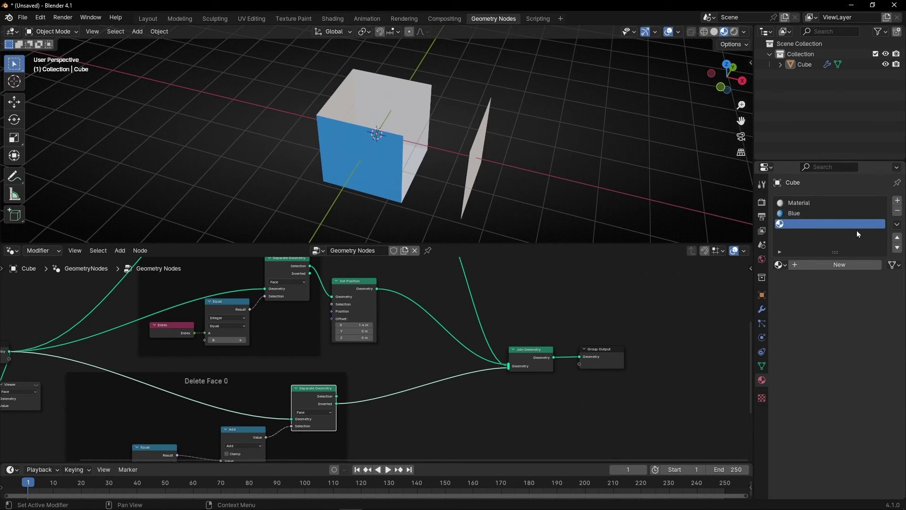
left_click(854, 265)
left_click(850, 347)
left_click(784, 249)
left_click_drag(784, 249, 791, 260)
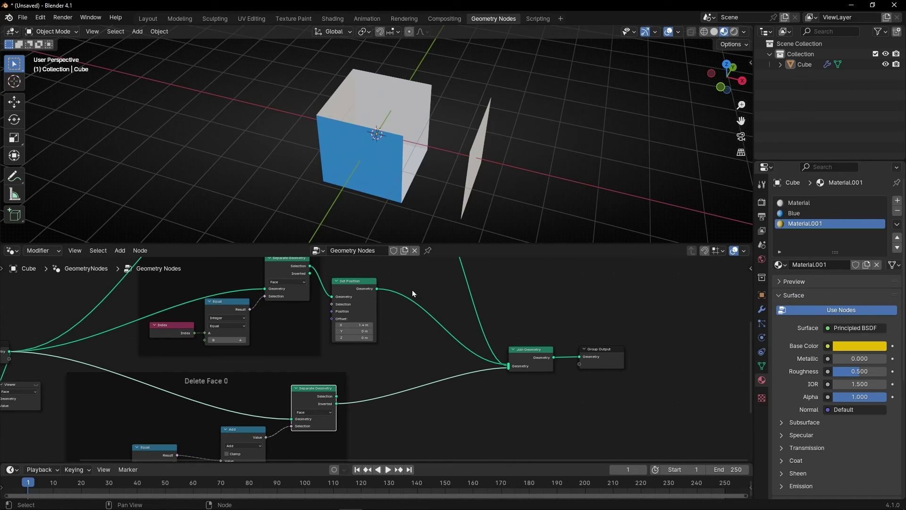
Duplicate the Set Material node onto the link between Delete Face 0 and Join Geometry and set its material to Material.001.
middle_click_drag(412, 290, 412, 355)
left_click(403, 265)
key("shift+d")
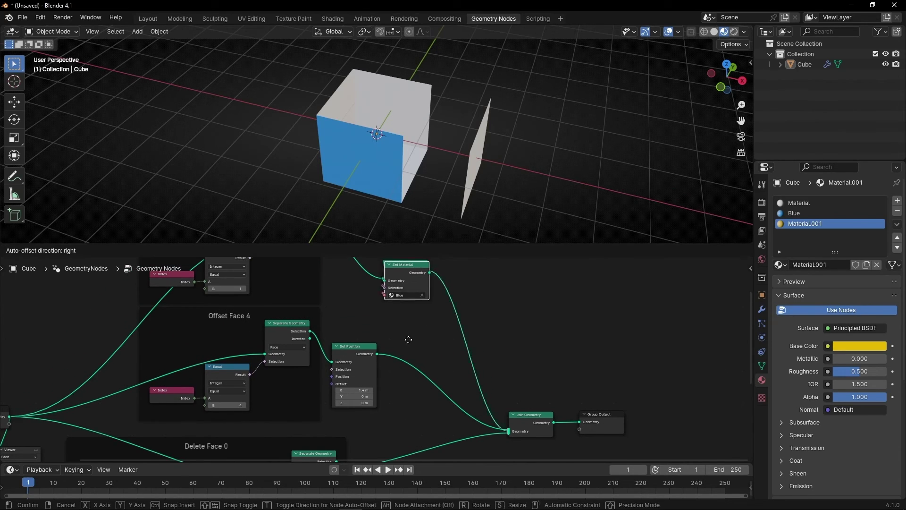
left_click(426, 393)
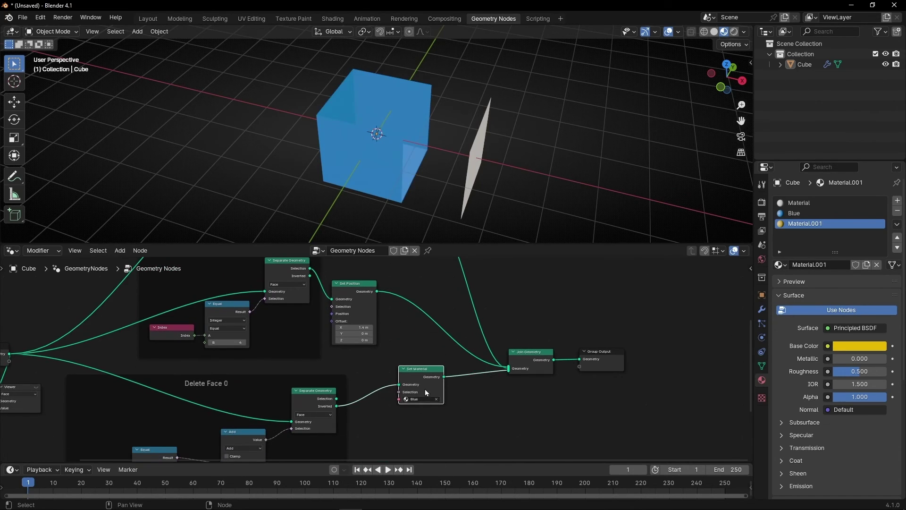
left_click(421, 399)
left_click(420, 422)
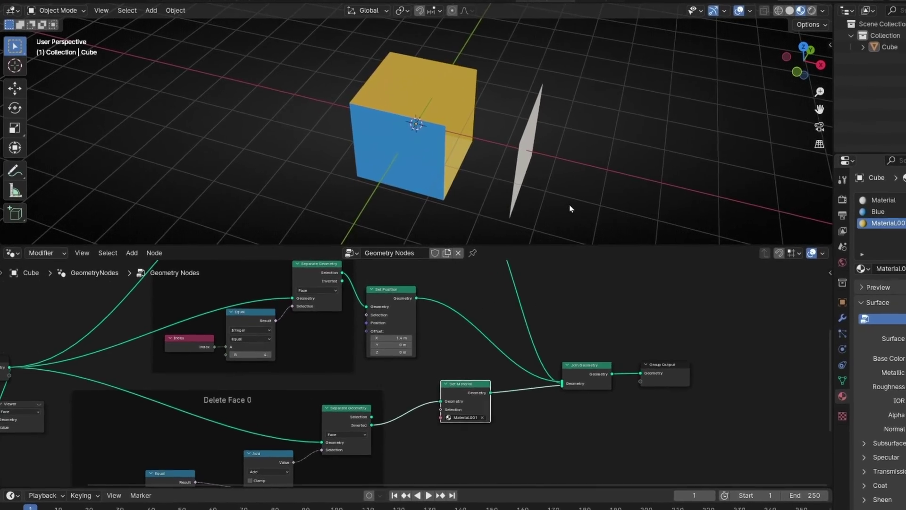
Examine the cube's painted, deleted and offset faces from several angles and compare them with the matching node frames.
middle_click_drag(519, 208, 392, 192)
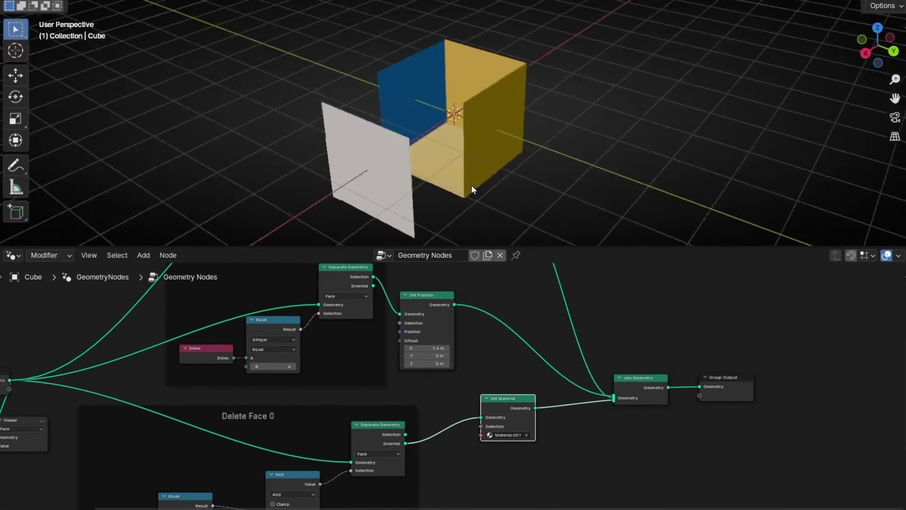
middle_click_drag(471, 185, 579, 185)
middle_click_drag(491, 198, 443, 56)
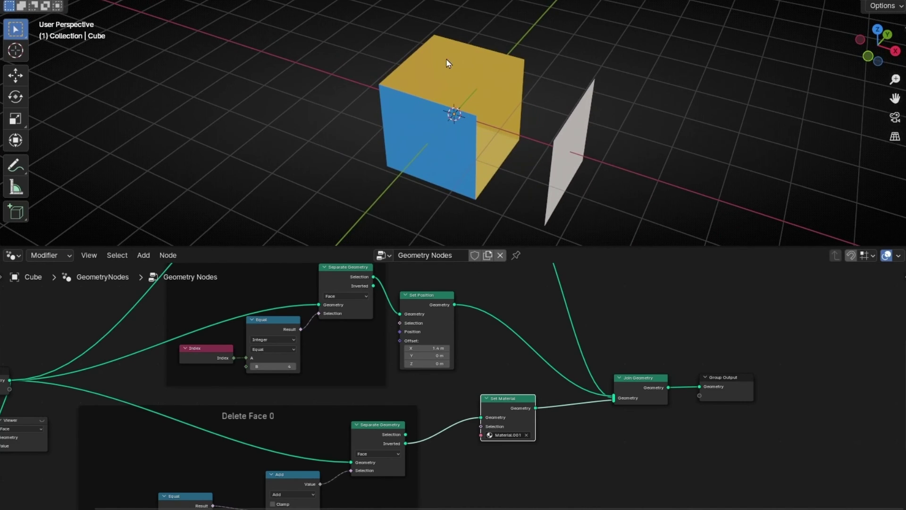
middle_click_drag(338, 363, 405, 441)
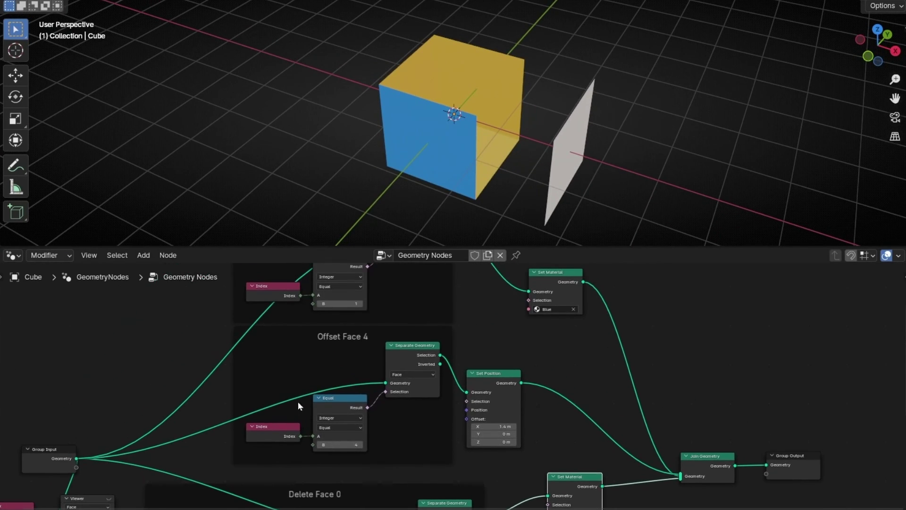
middle_click_drag(508, 219, 571, 122)
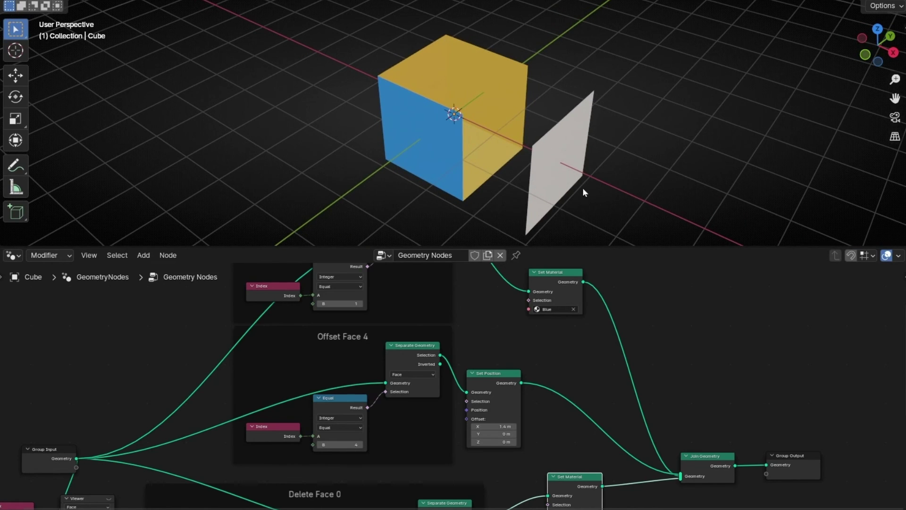
middle_click_drag(533, 151, 490, 126)
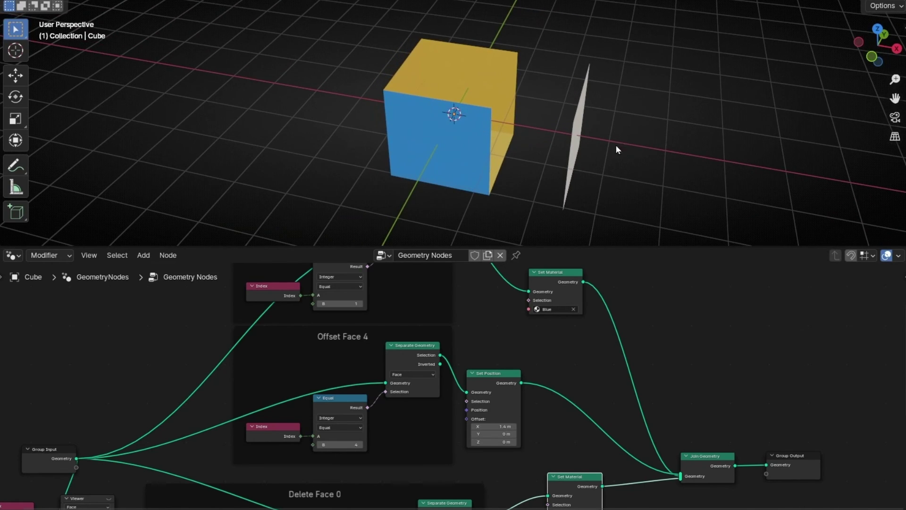
middle_click_drag(419, 313, 434, 426)
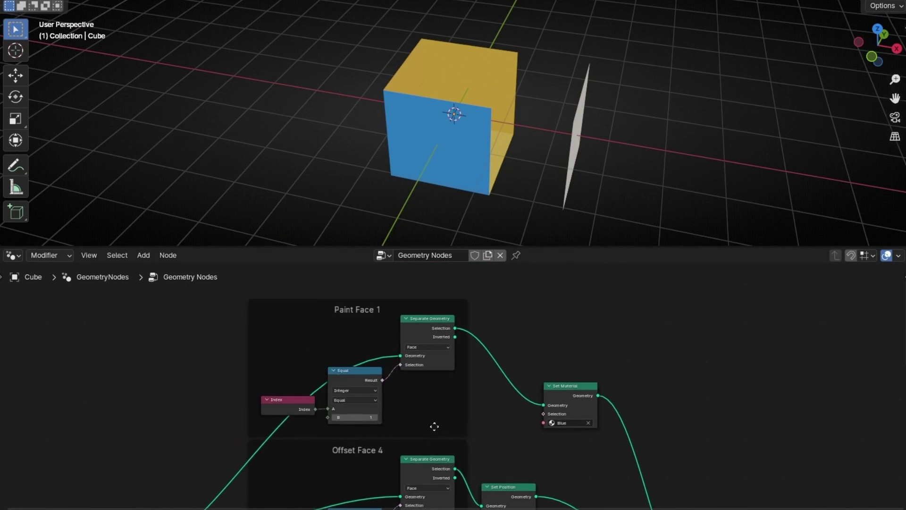
middle_click_drag(475, 120, 405, 175)
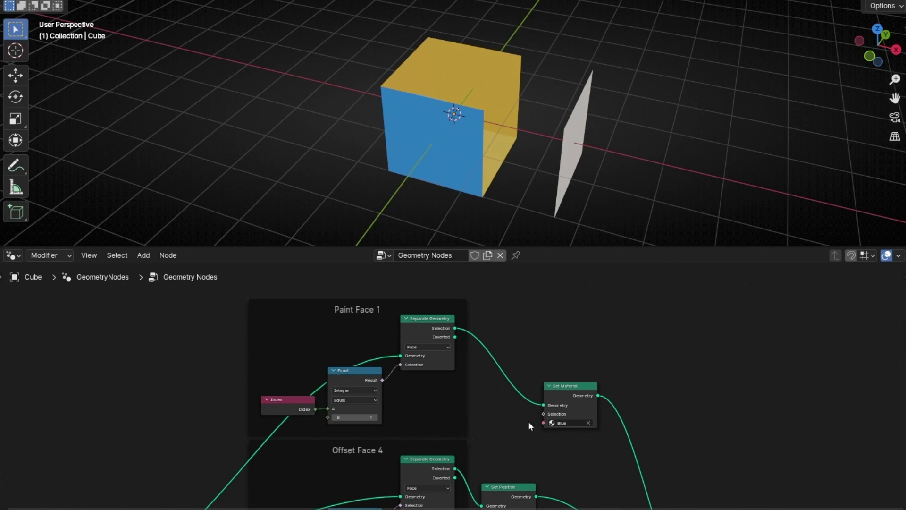
mouse_move(577, 178)
middle_mouse_down()
mouse_move(356, 176)
mouse_move(610, 168)
mouse_move(564, 170)
middle_mouse_up()
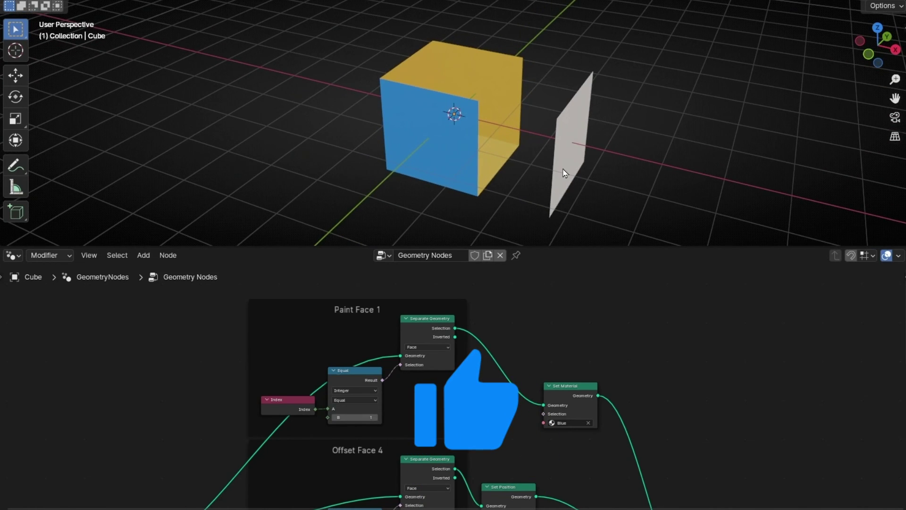